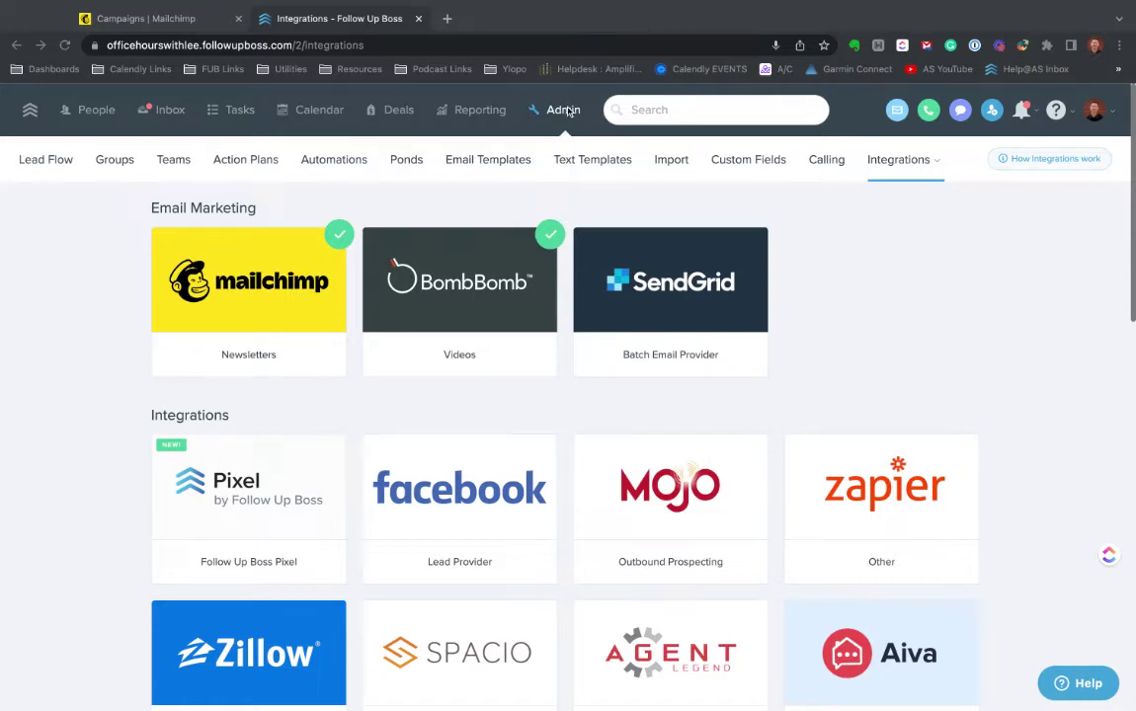
- Review the Mailchimp integration card in Follow Up Boss and re-save its API key
left_click(248, 343)
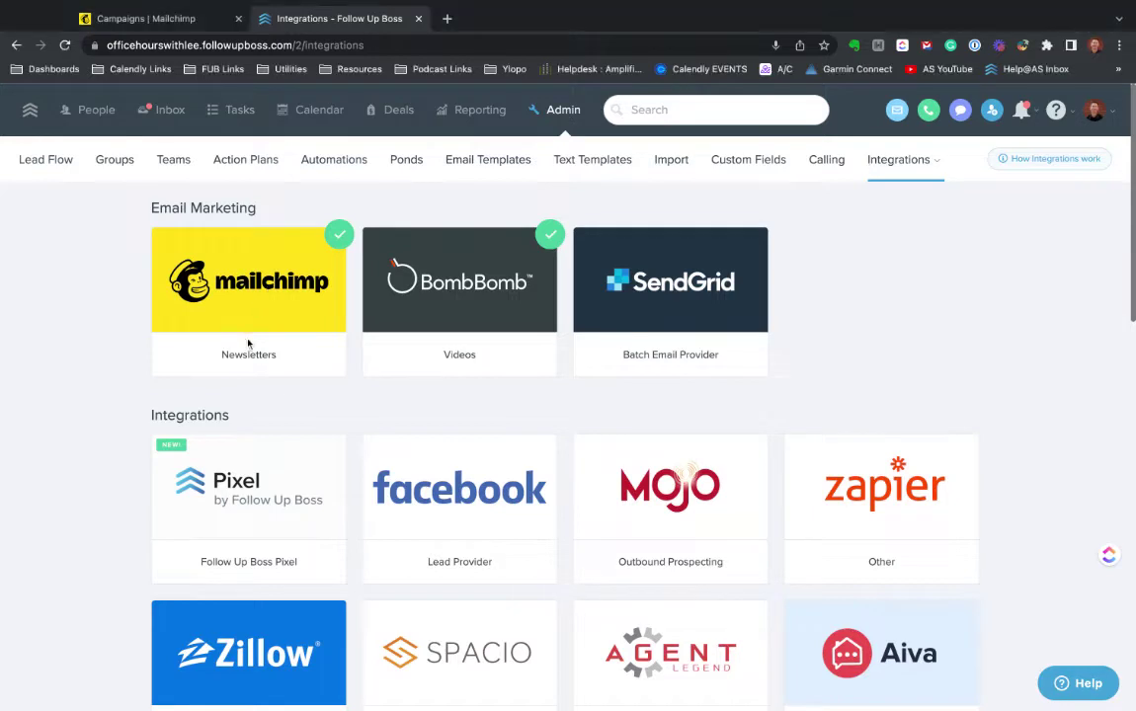
left_click(230, 283)
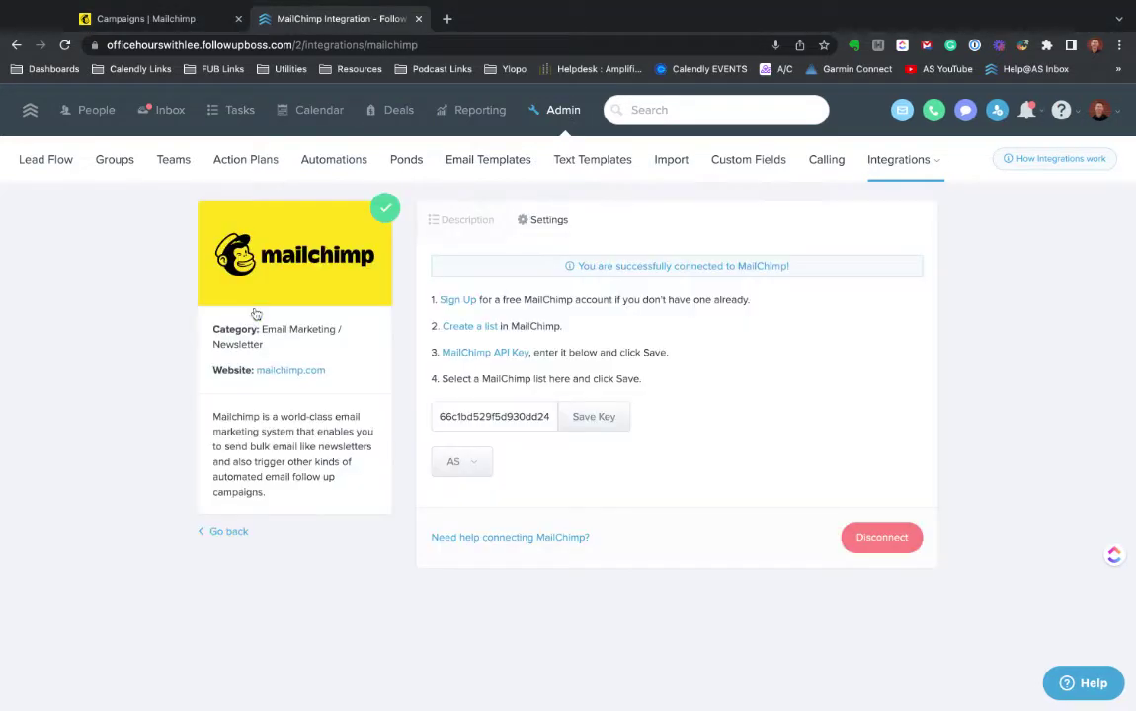
left_click(463, 221)
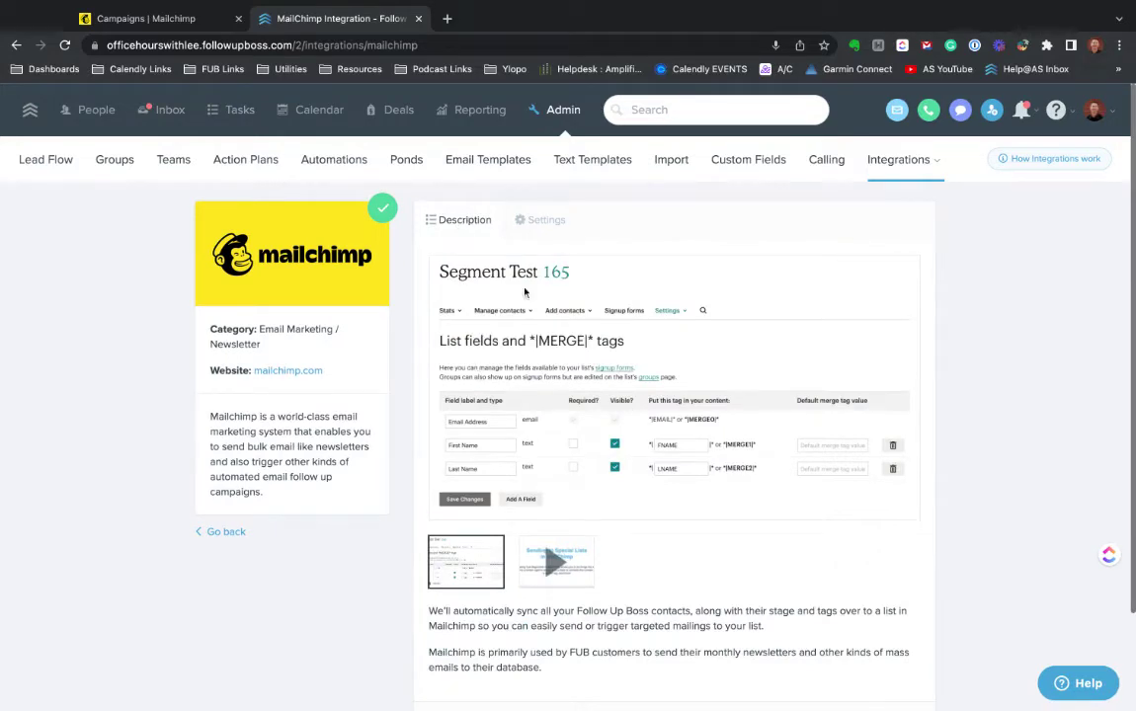
left_click(539, 224)
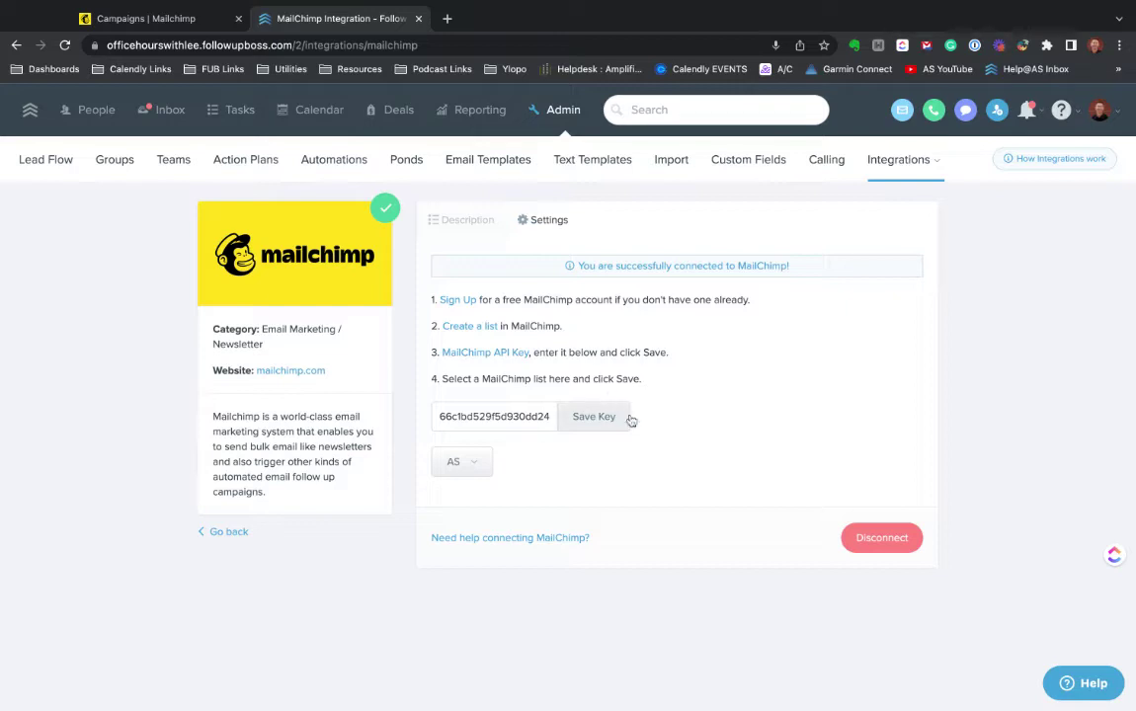
left_click(597, 418)
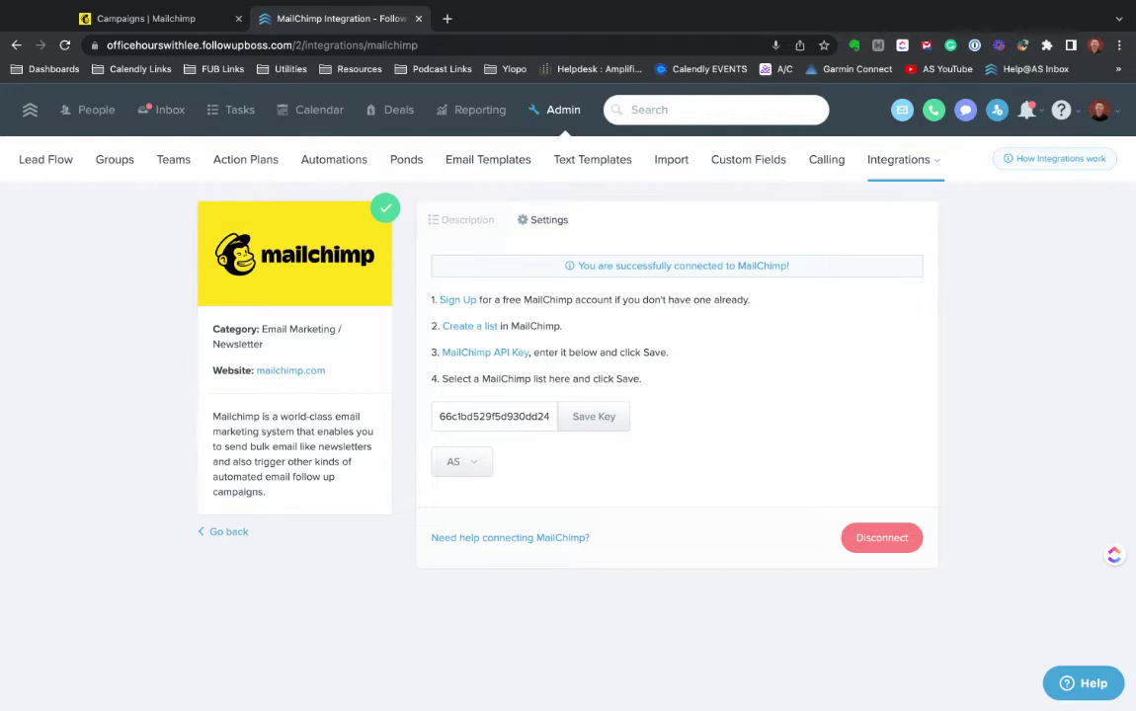
- Change the People filter from Agent Pond to Everyone (151 people), then switch to Mailchimp Campaigns
left_click(99, 112)
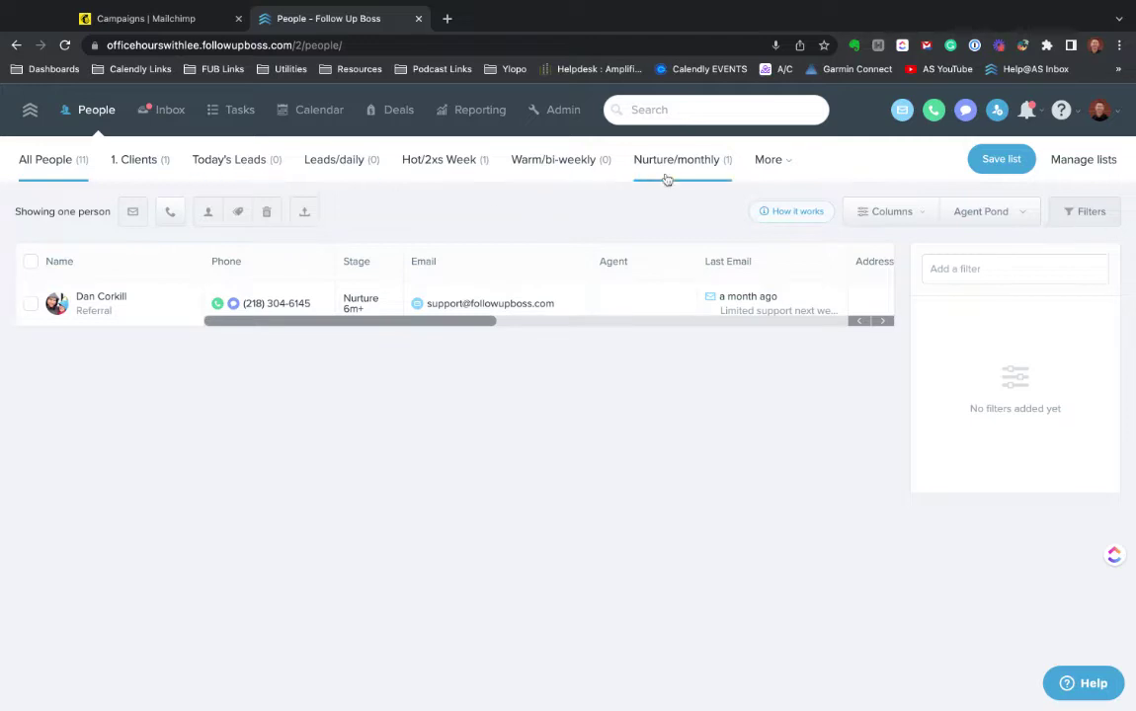
left_click(986, 213)
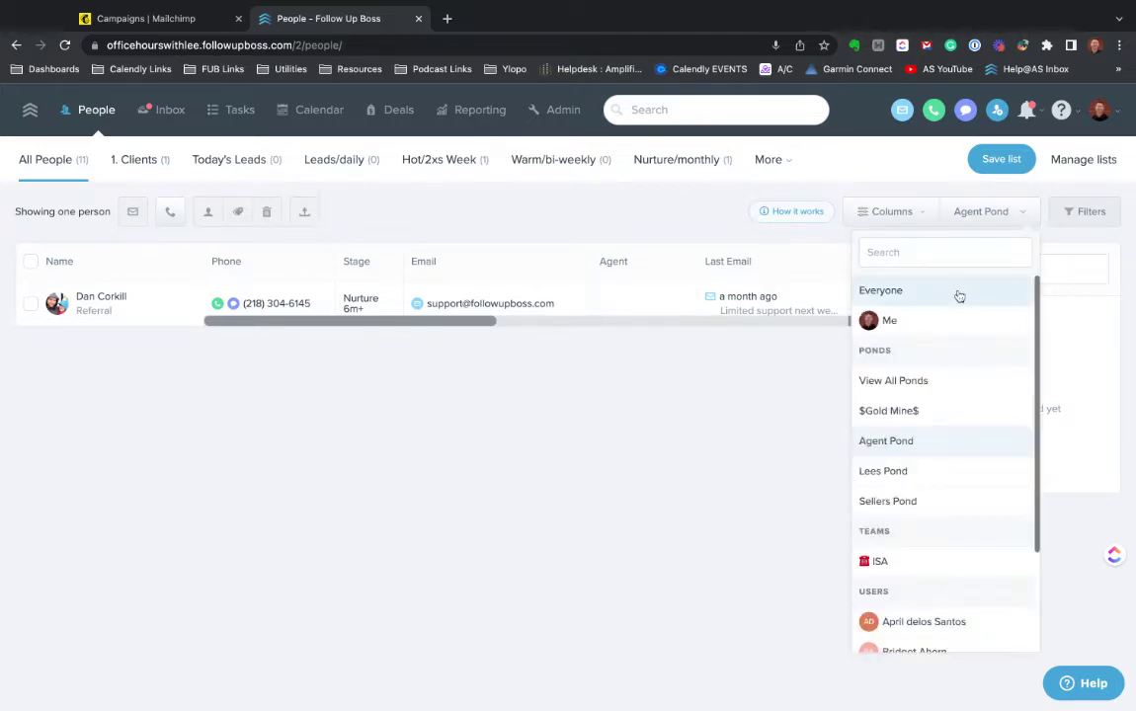
left_click(956, 293)
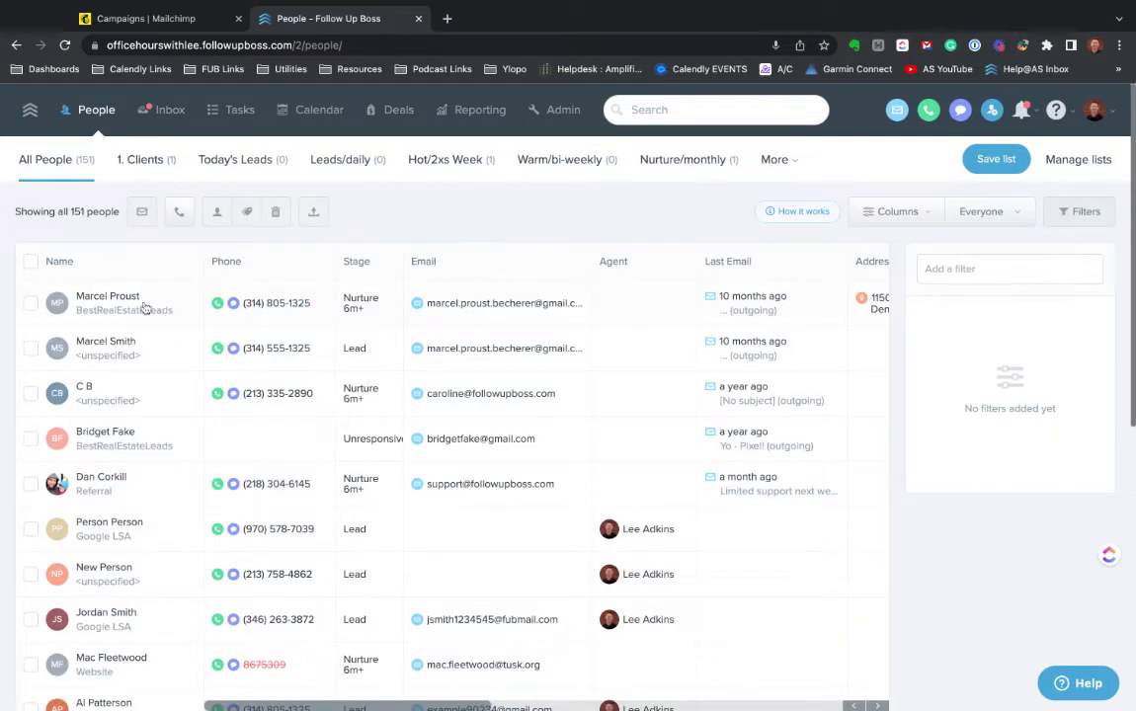
left_click(148, 19)
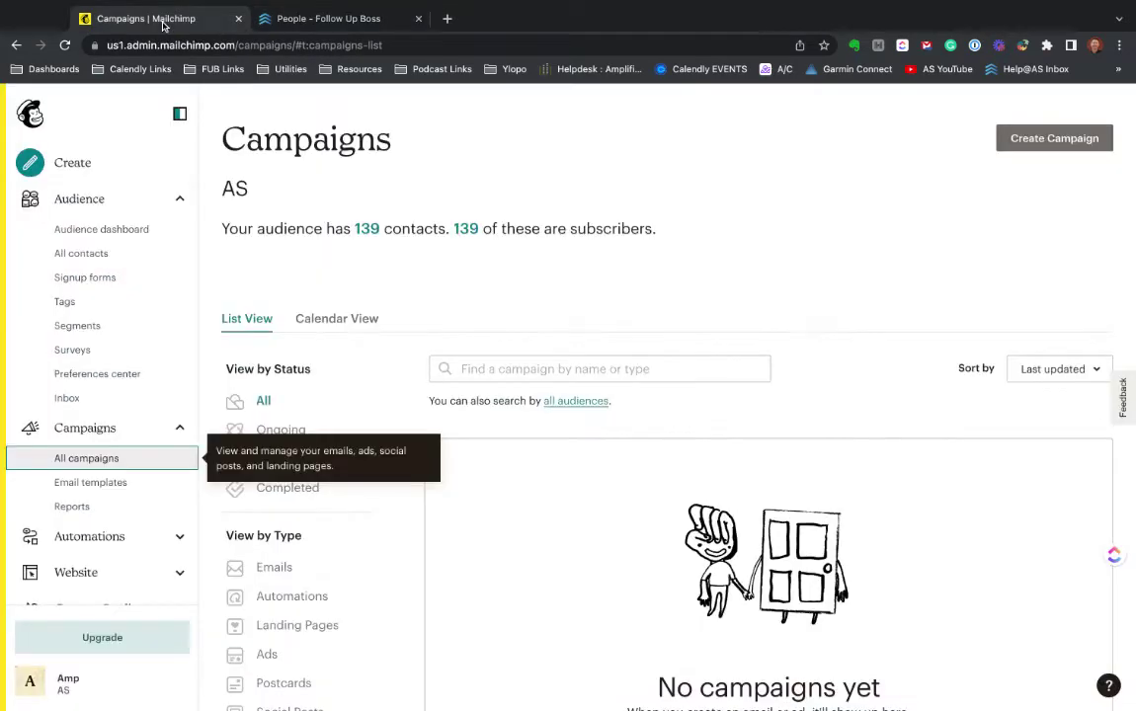
- Review all 139 AS contacts, including the Source and Last Changed columns, then go to Segments
left_click(98, 261)
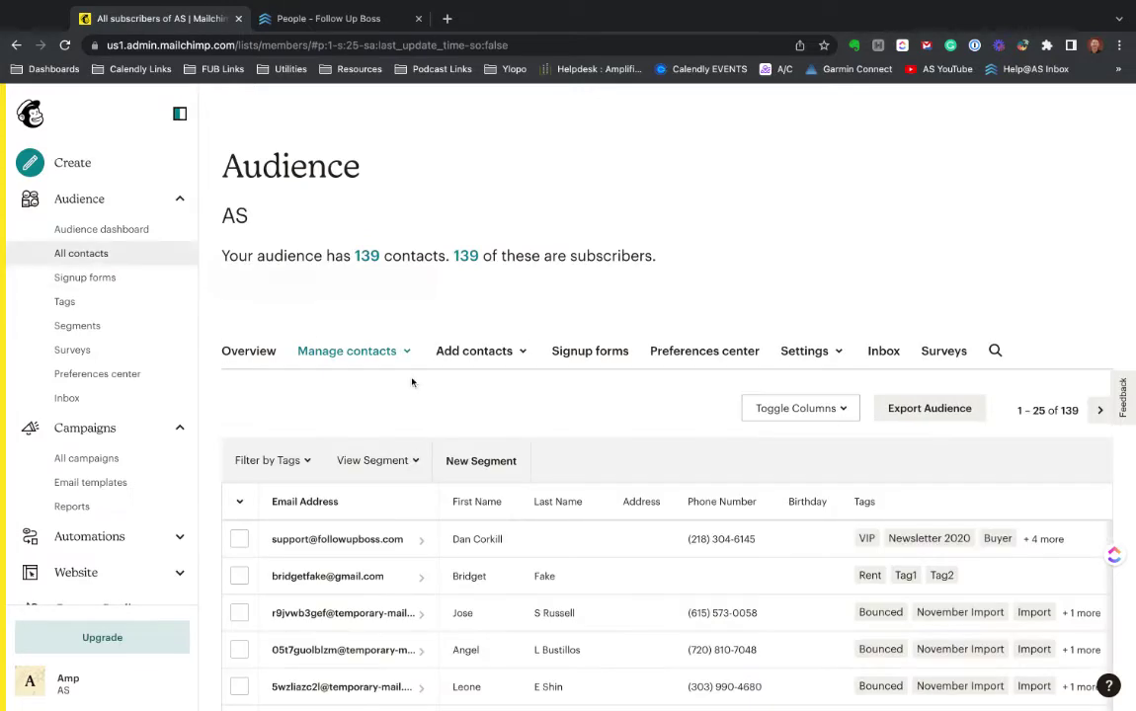
scroll(558, 461, "down", 3)
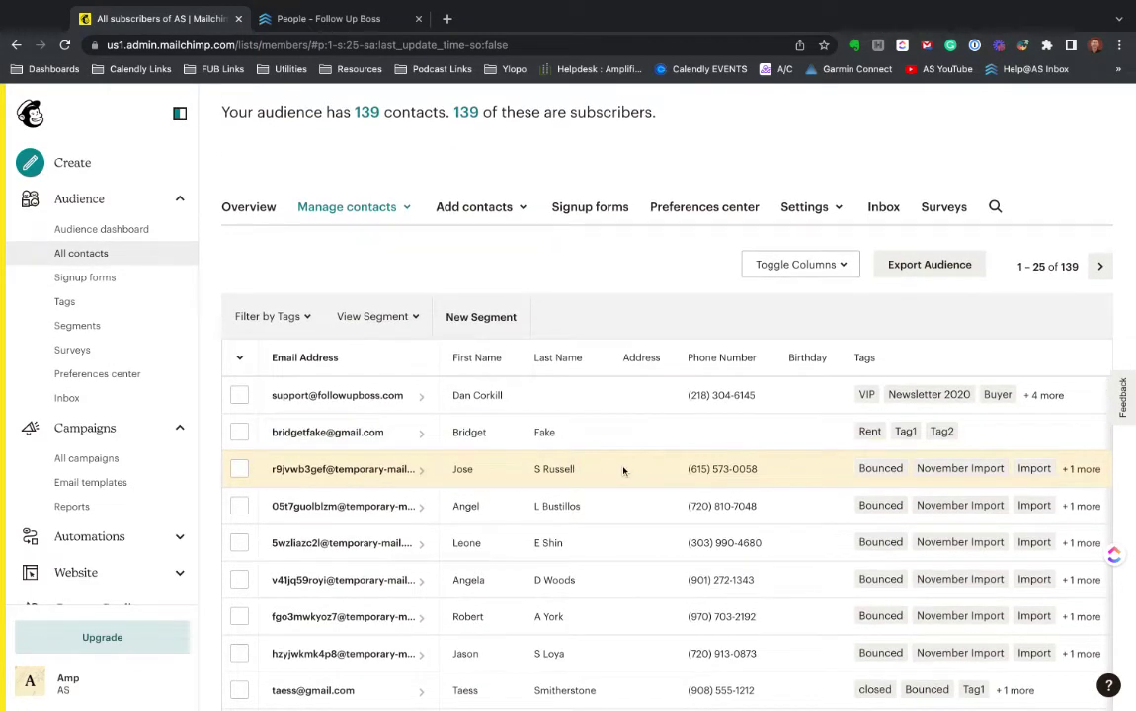
scroll(736, 483, "right", 2)
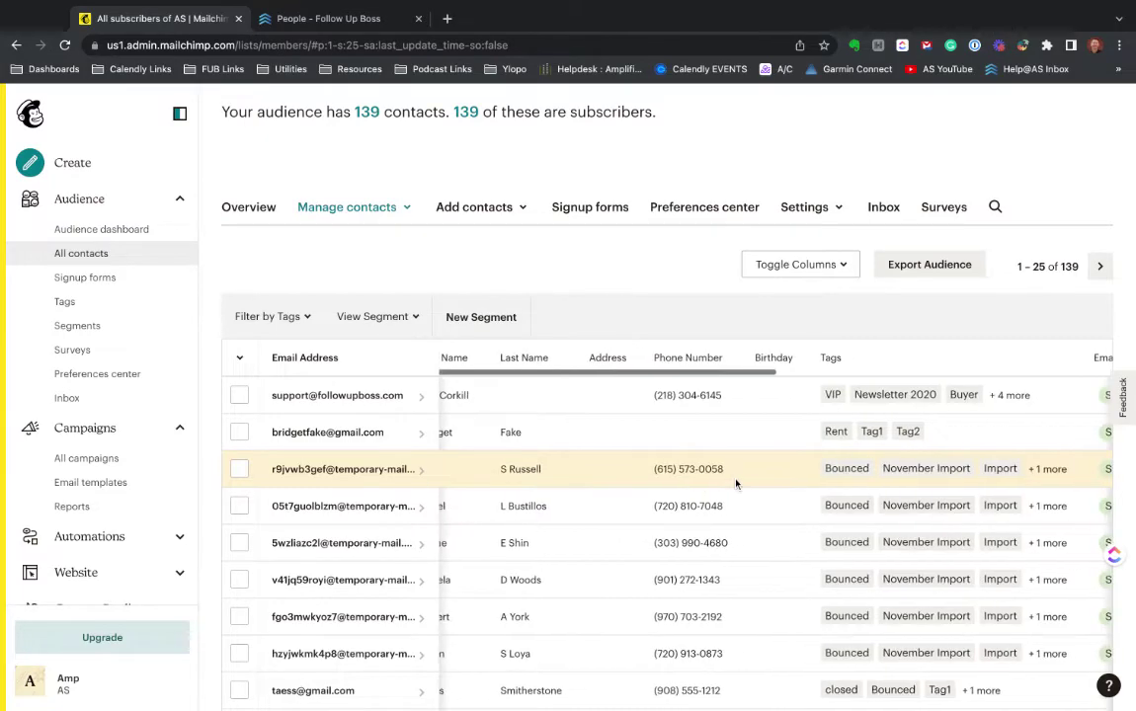
scroll(736, 483, "right", 8)
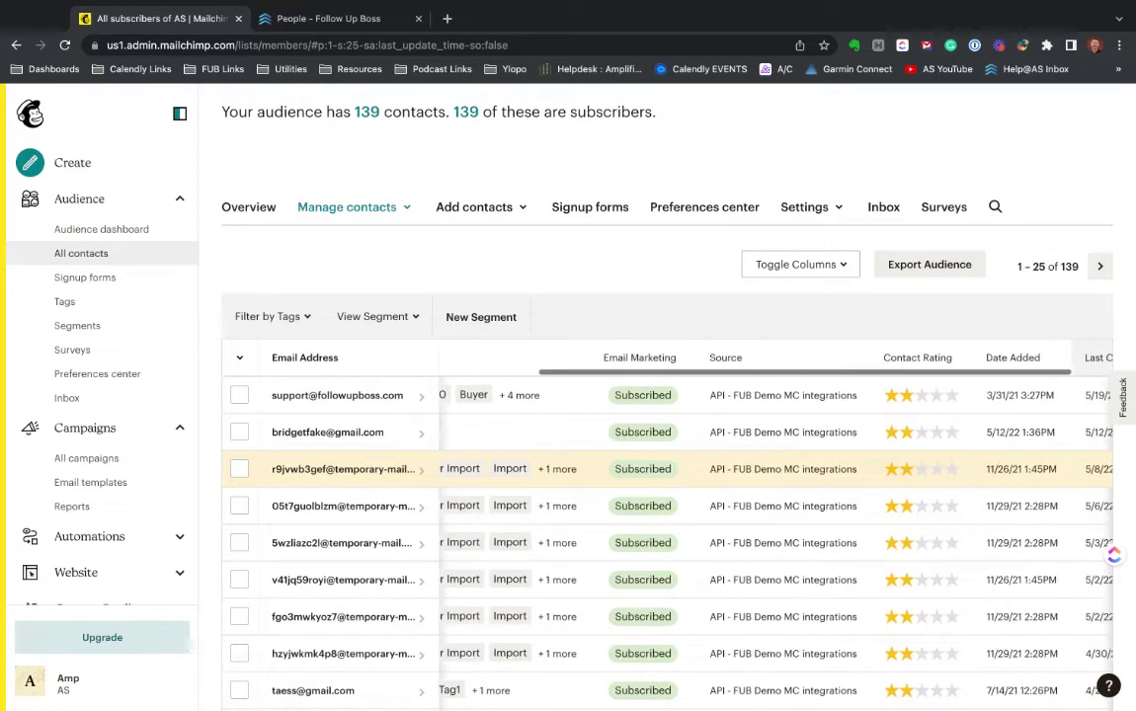
scroll(736, 483, "right", 2)
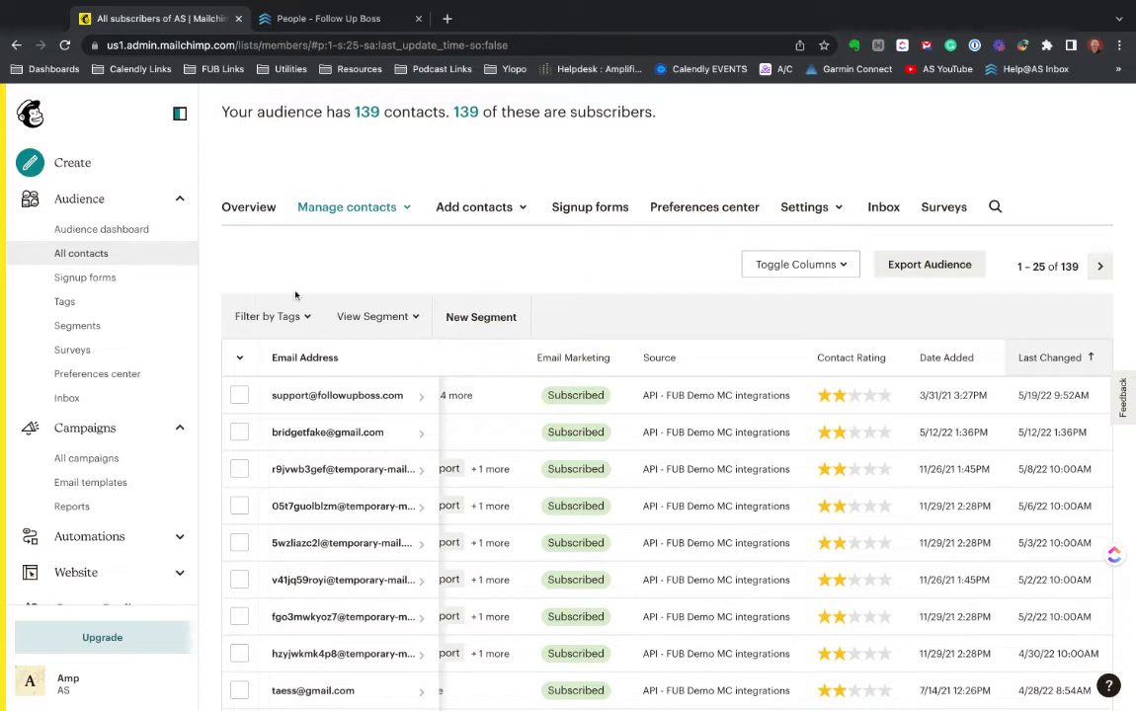
left_click(79, 327)
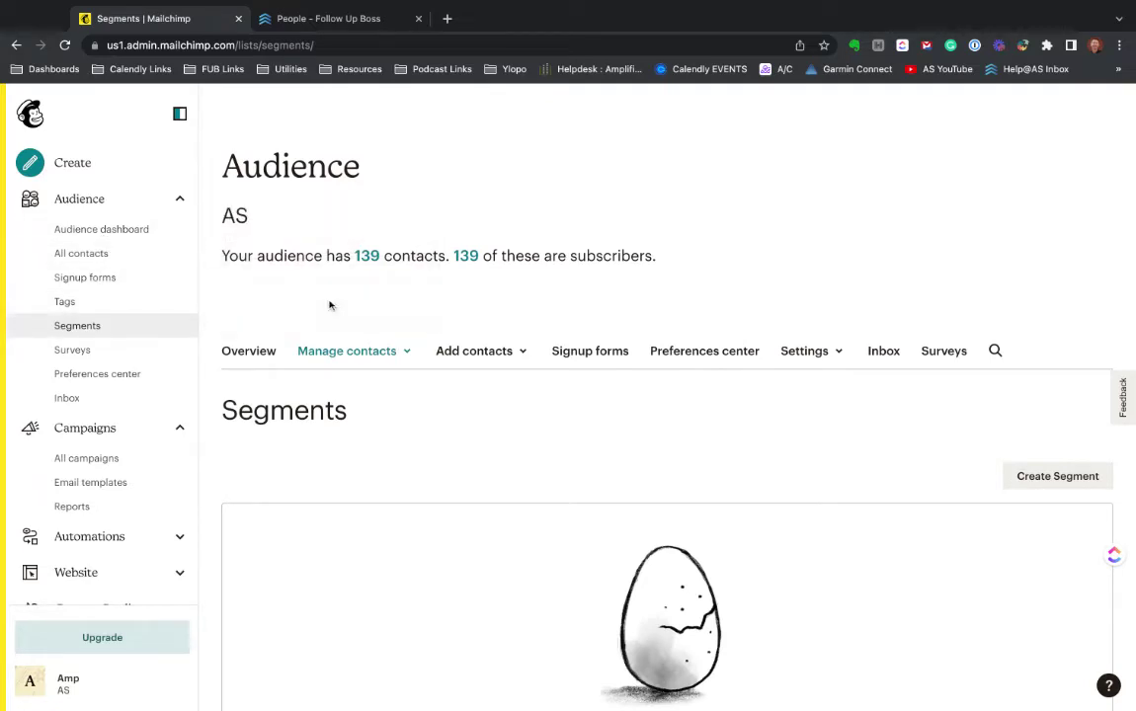
- Start a new segment whose first condition is Agent is not a chosen agent
scroll(403, 285, "down", 2)
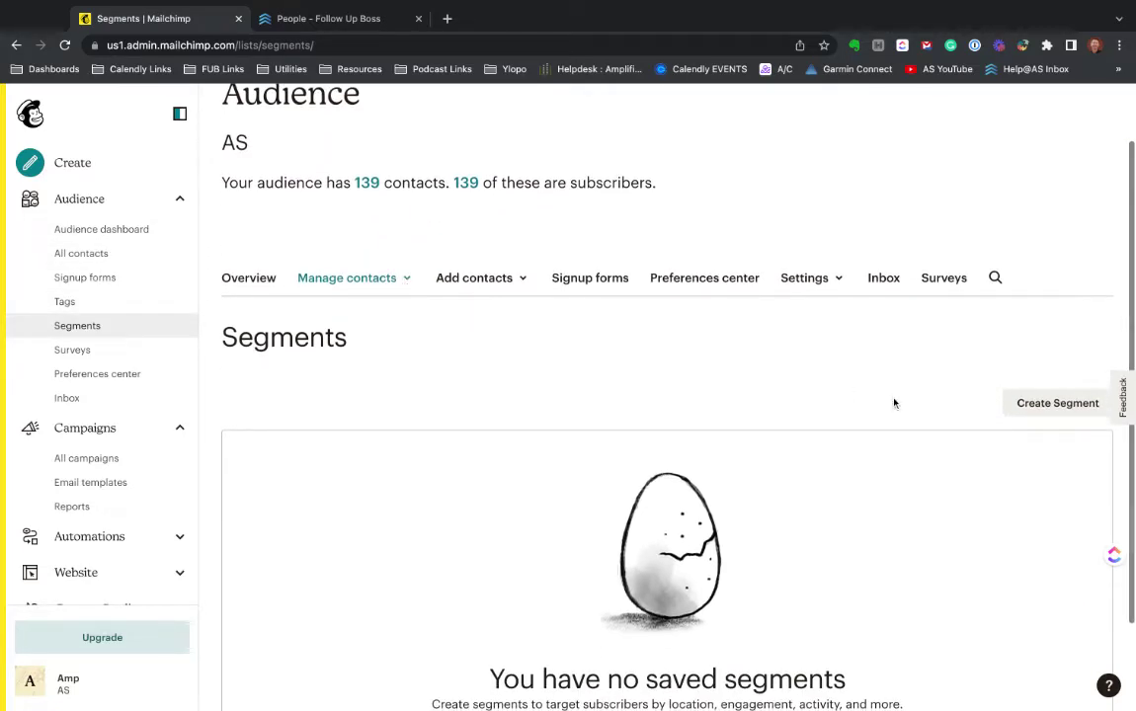
left_click(1039, 402)
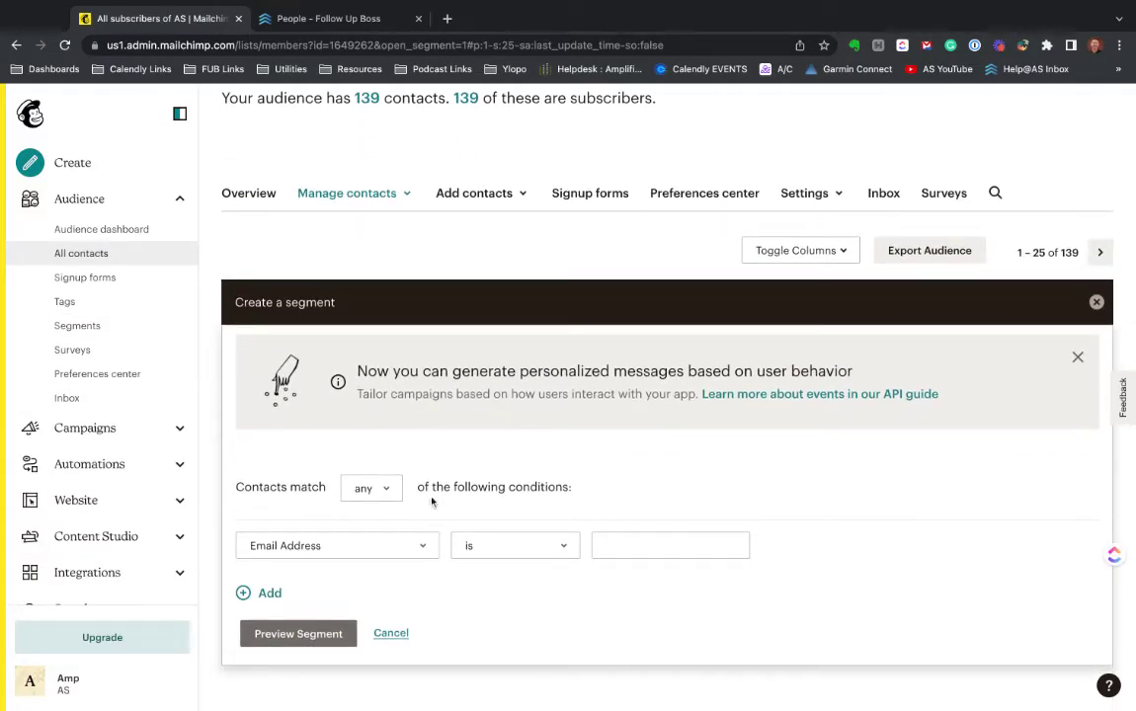
left_click(419, 550)
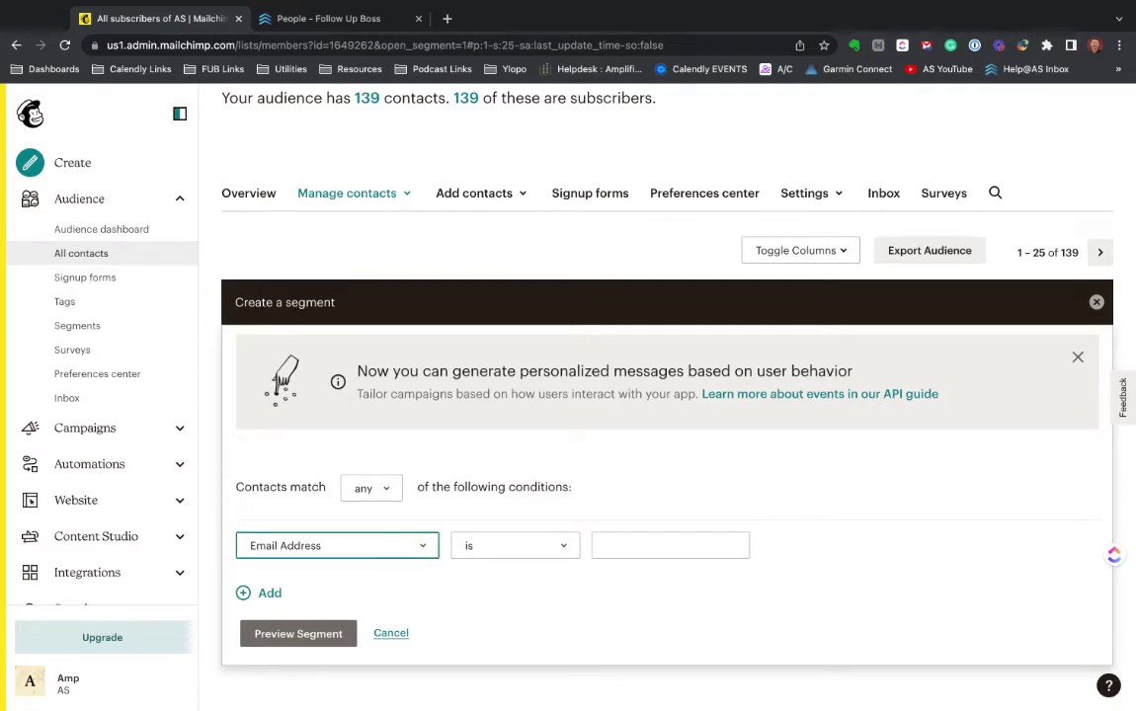
left_click(536, 548)
left_click(518, 560)
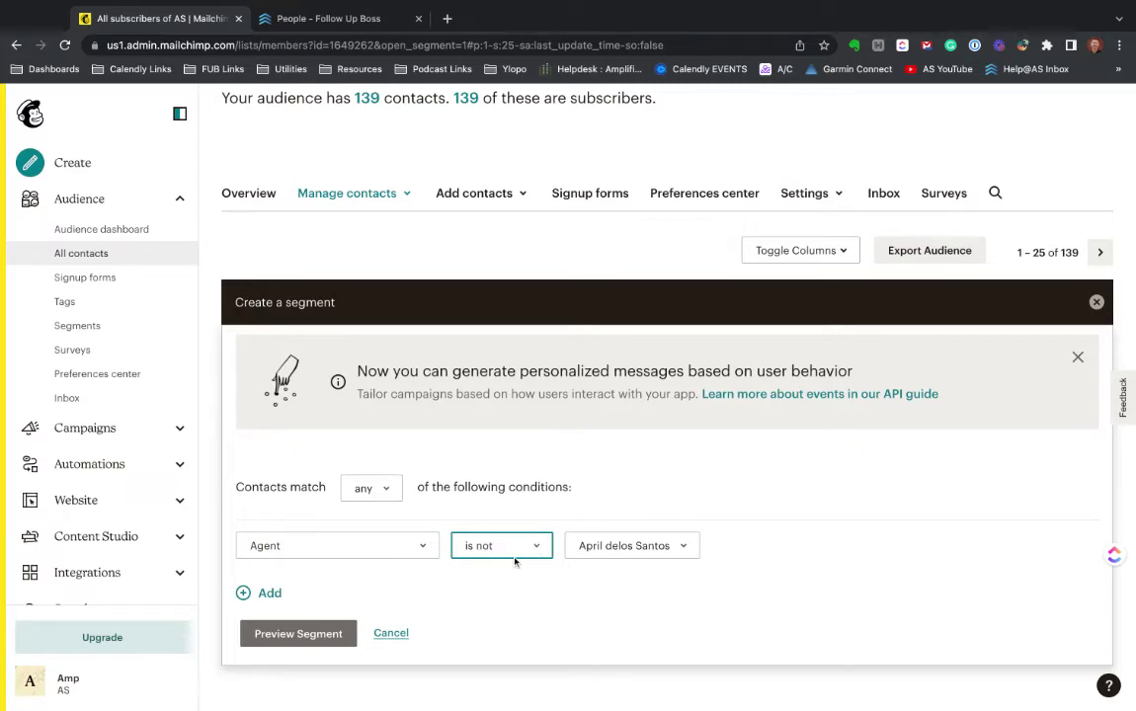
left_click(634, 549)
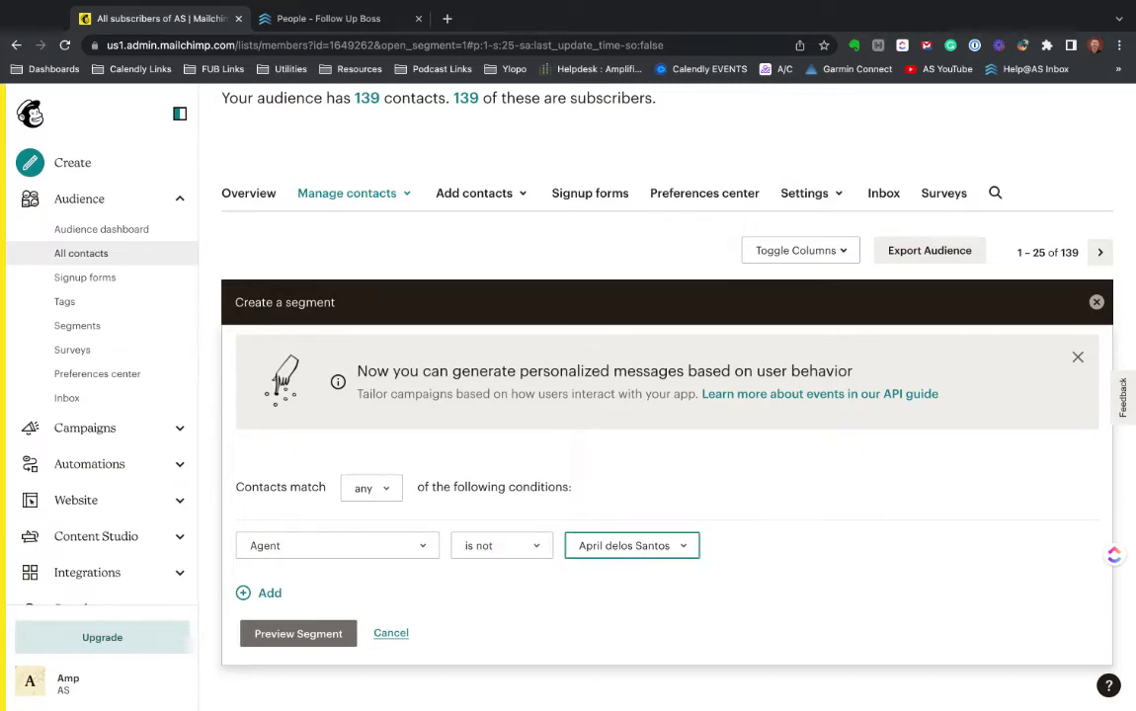
left_click(645, 627)
- Add a second condition, contact is not tagged Seller, matching any, and preview 139 contacts
left_click(259, 593)
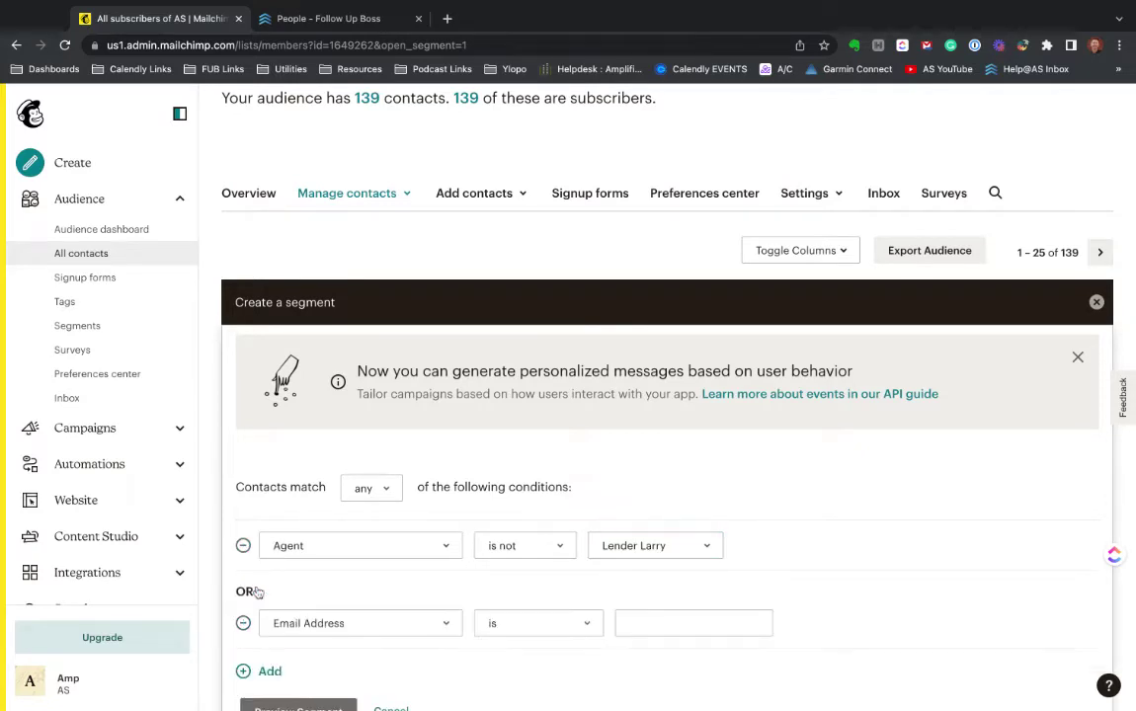
scroll(405, 597, "down", 1)
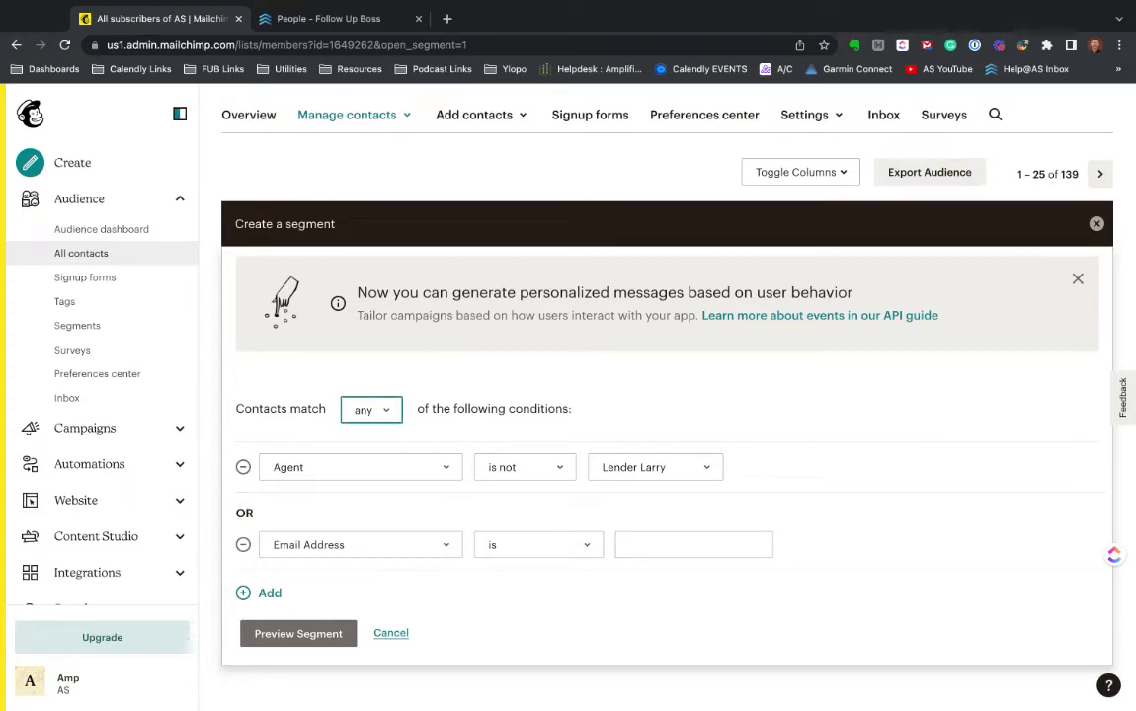
left_click(354, 411)
left_click(383, 413)
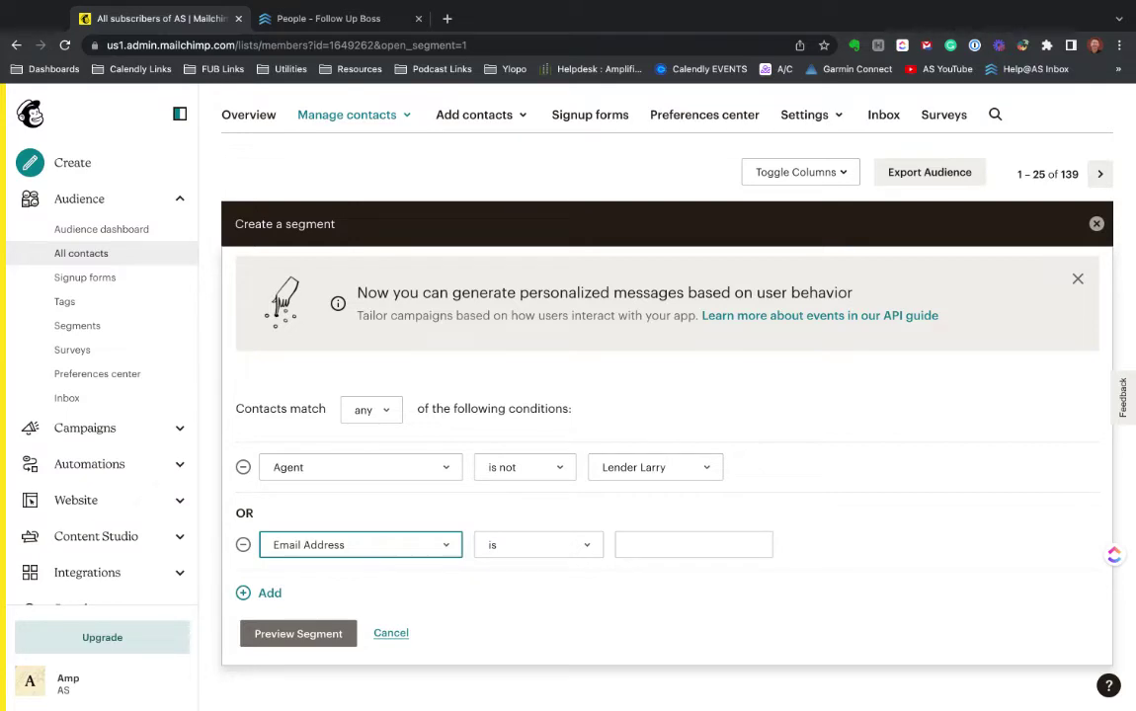
left_click(328, 116)
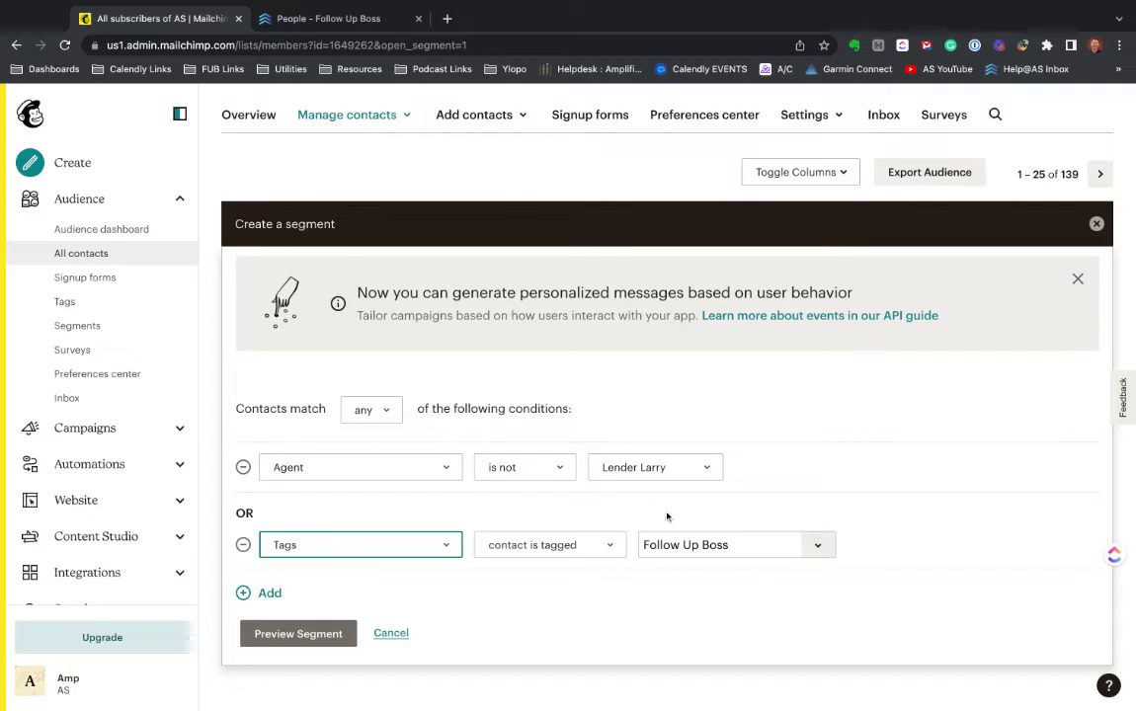
left_click(613, 549)
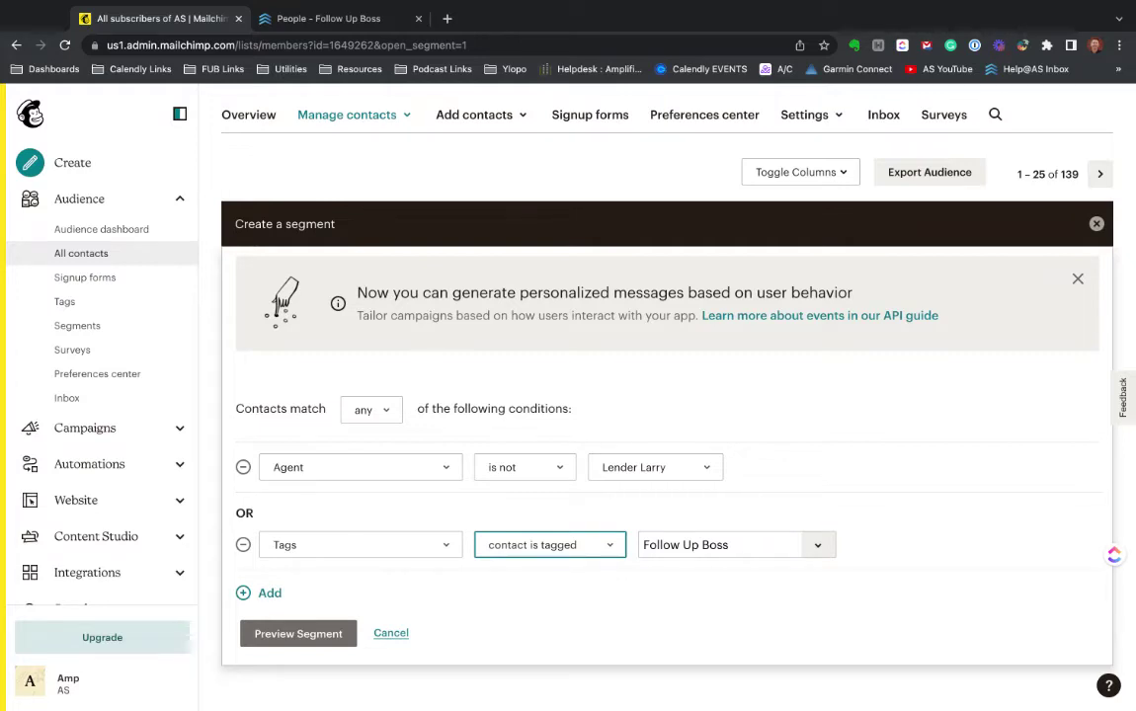
left_click(818, 546)
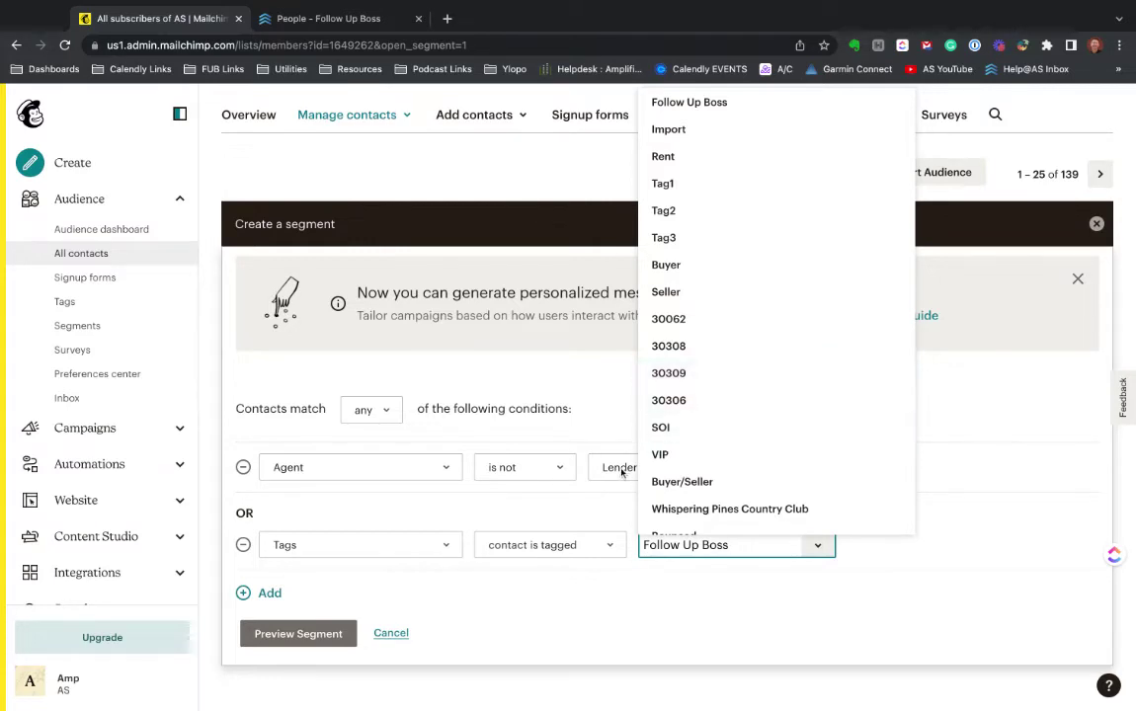
left_click(668, 291)
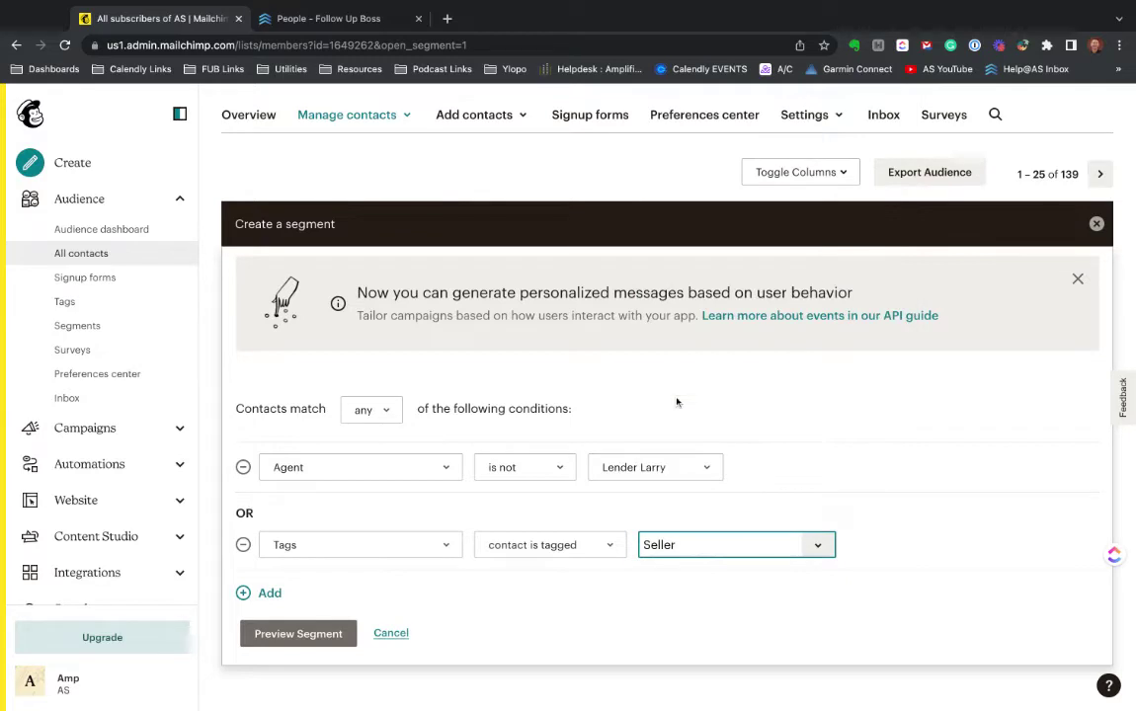
left_click(601, 545)
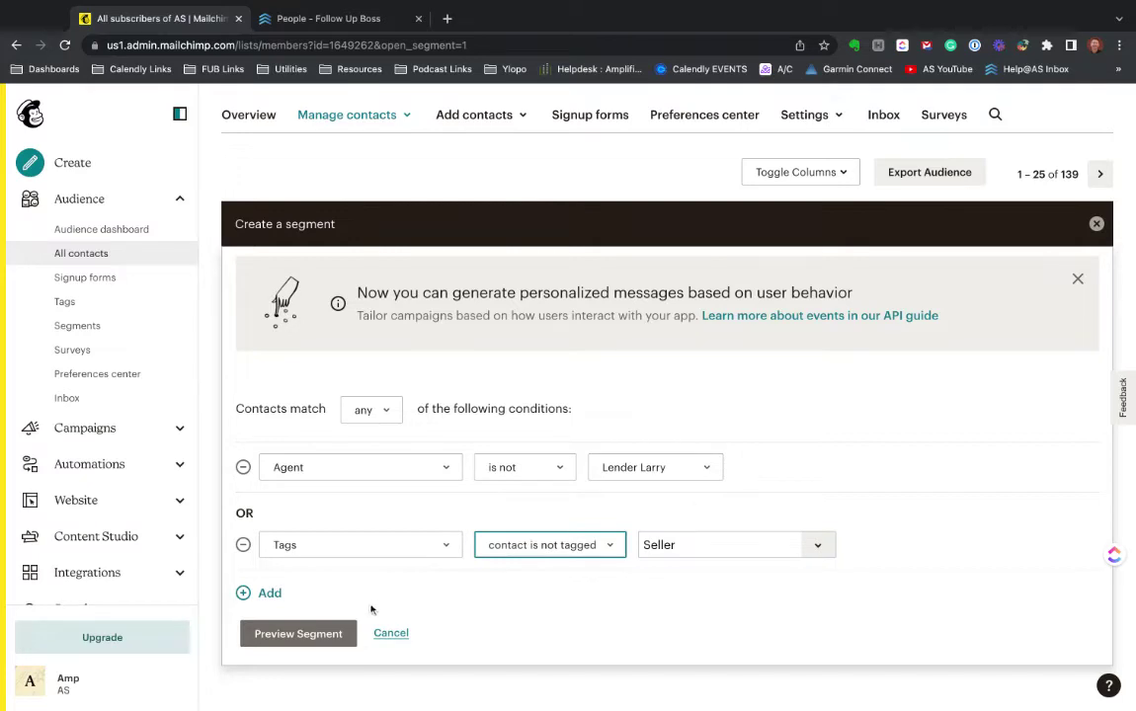
left_click(311, 635)
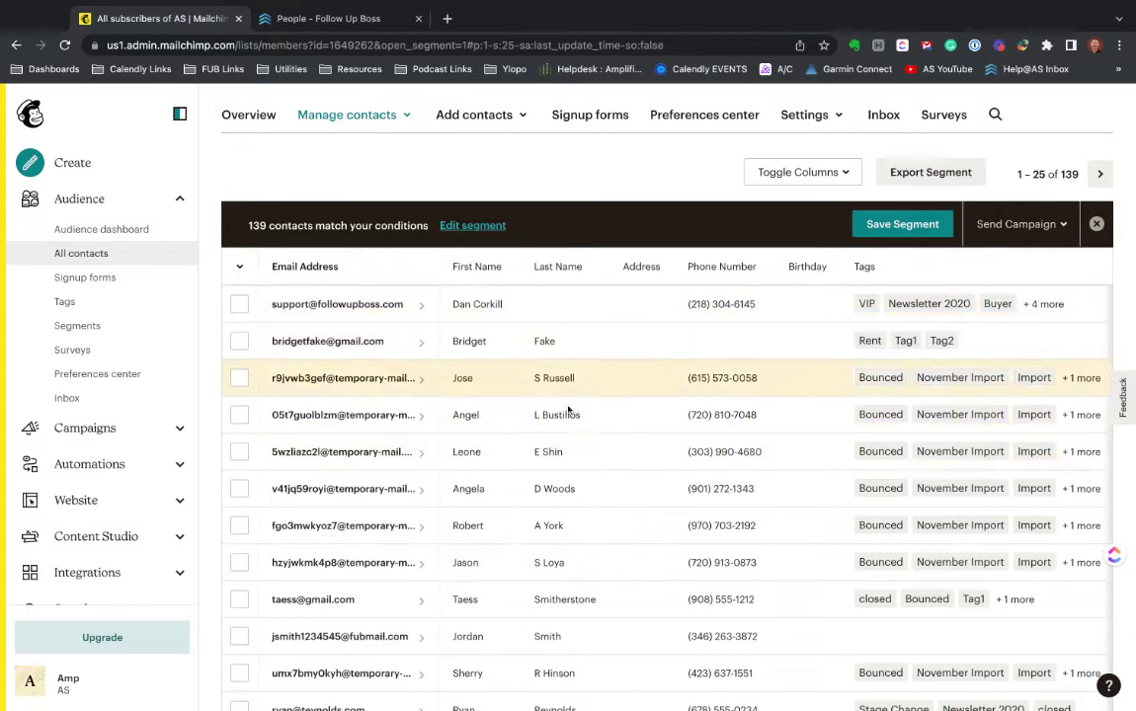
- Save the segment as 'Test Segment' and go to All campaigns
left_click(896, 225)
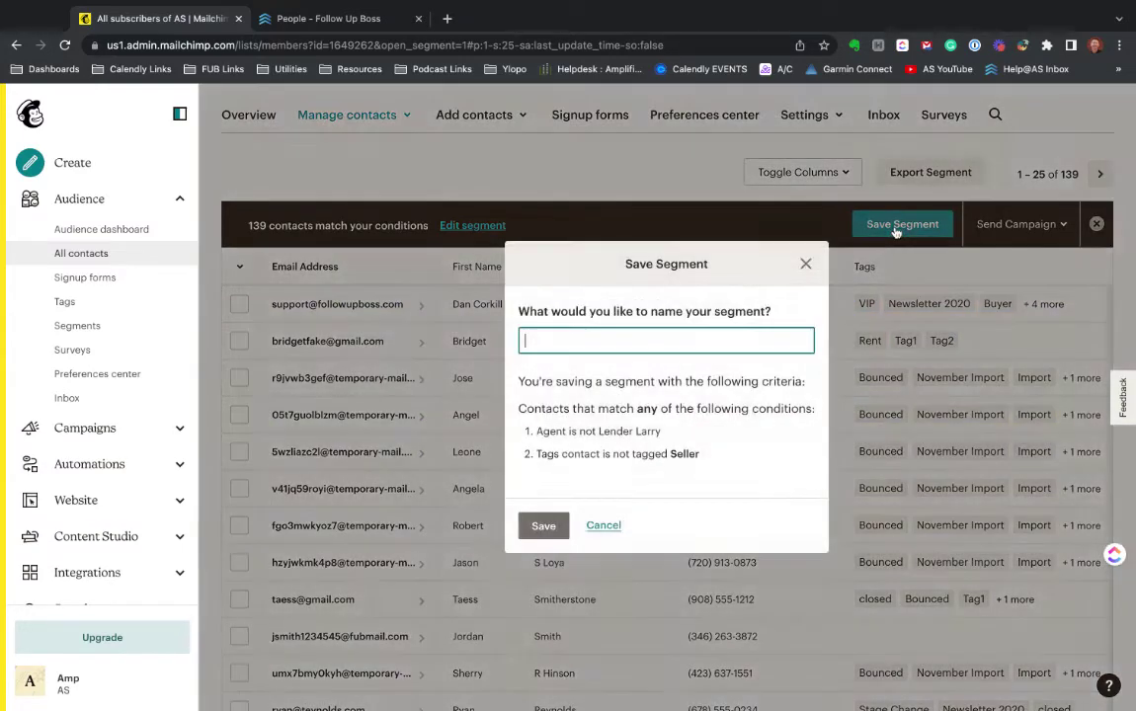
type("Test Segment")
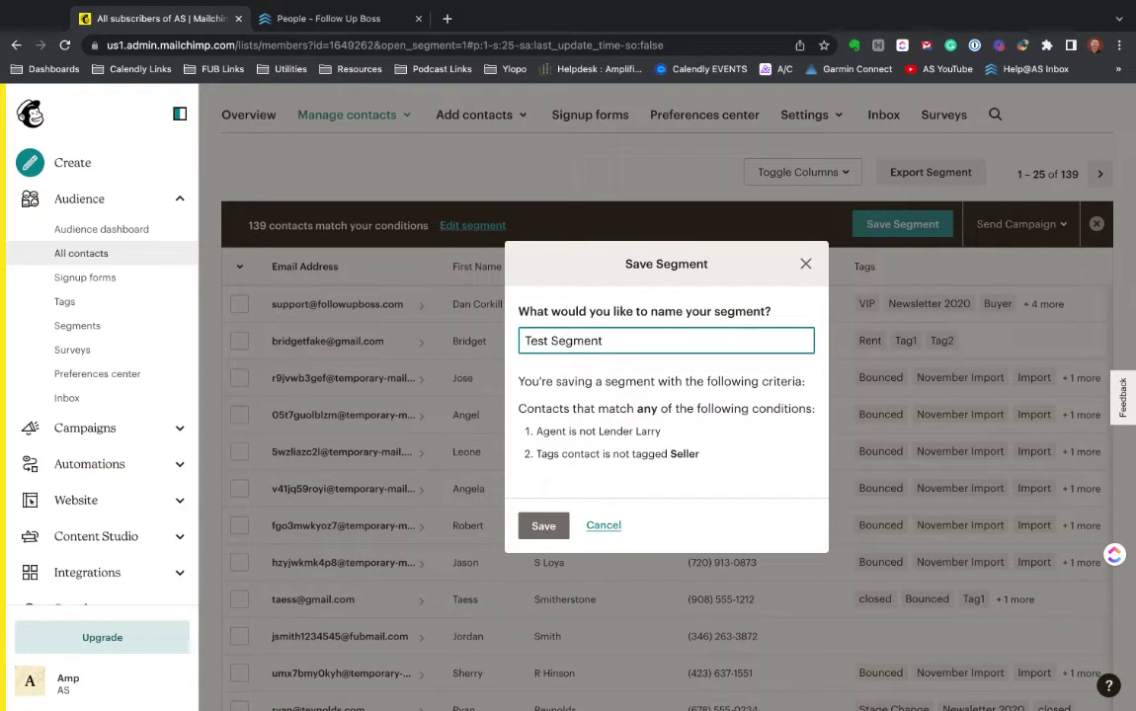
left_click(543, 526)
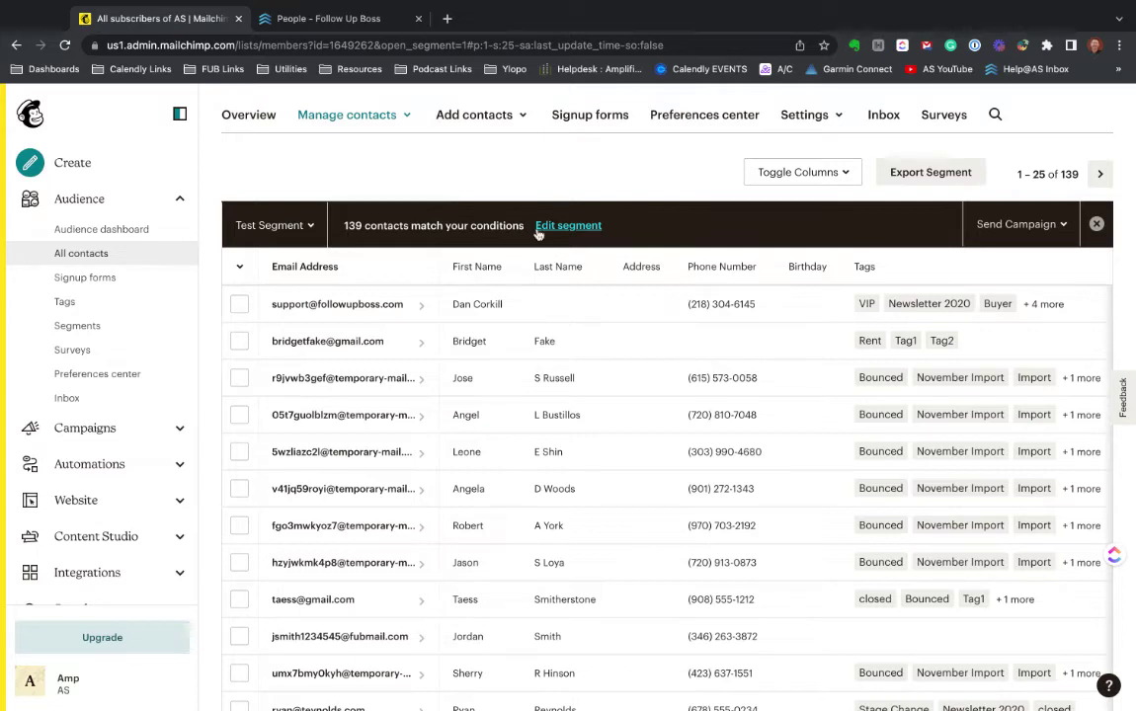
left_click(87, 429)
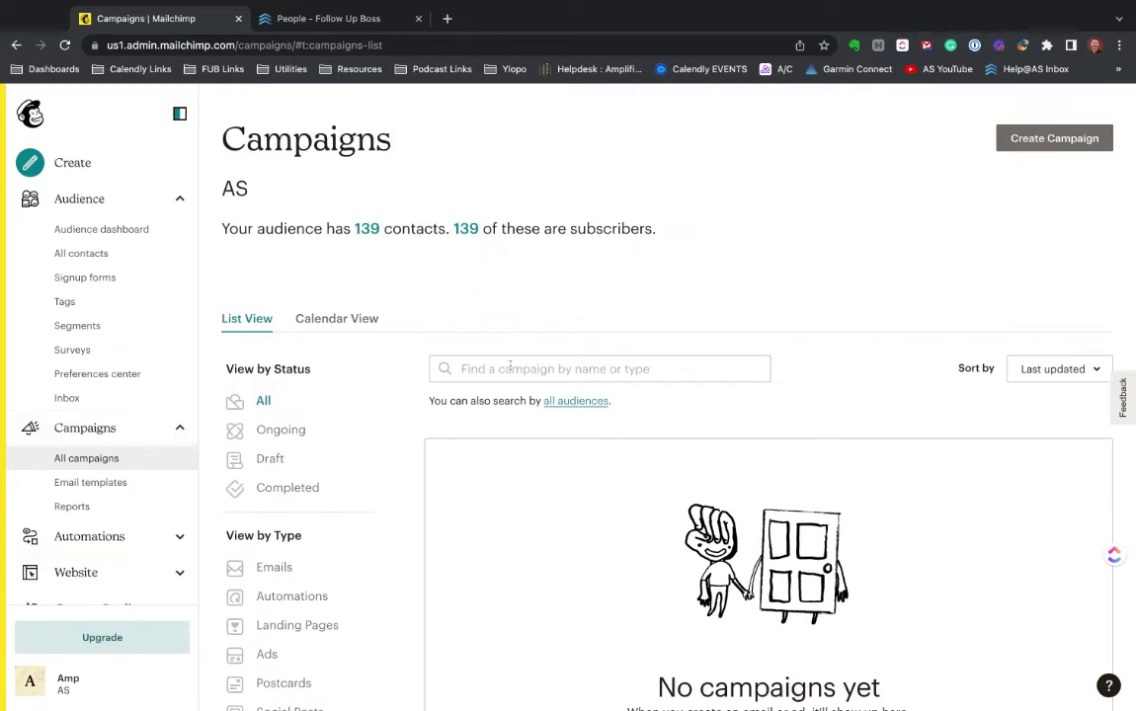
- Create a Regular email campaign and name it 'Test Campaign'
left_click(1039, 138)
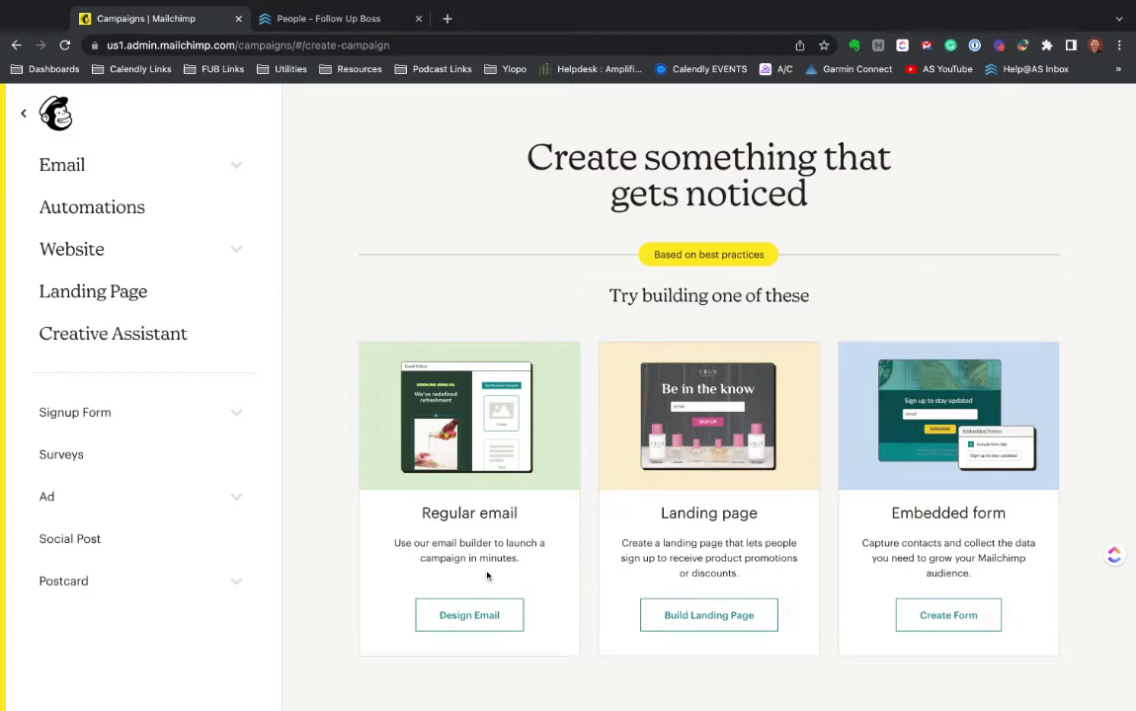
left_click(471, 615)
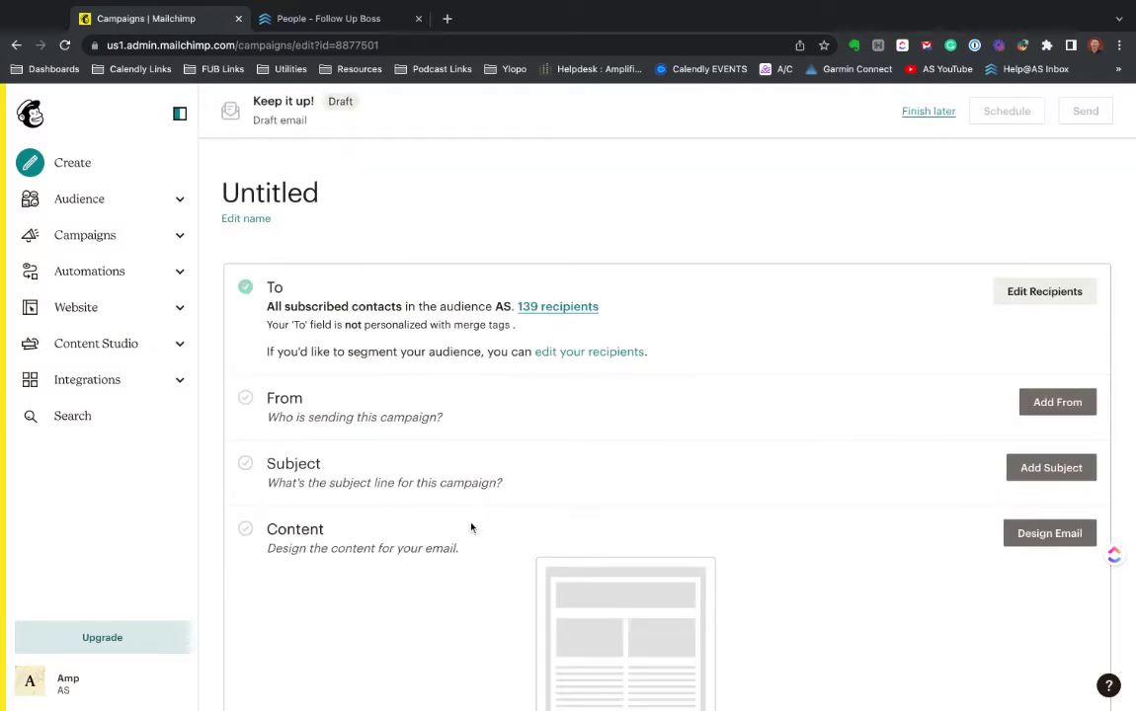
left_click(247, 218)
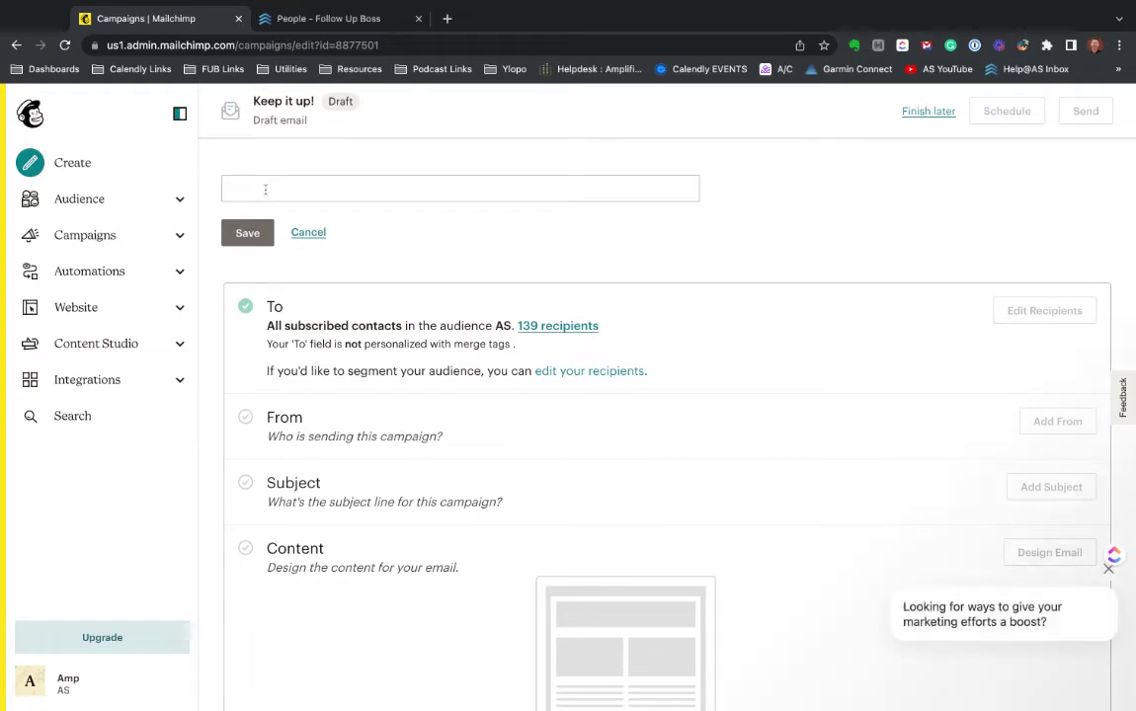
left_click(264, 189)
type("Test Camp")
type("aign")
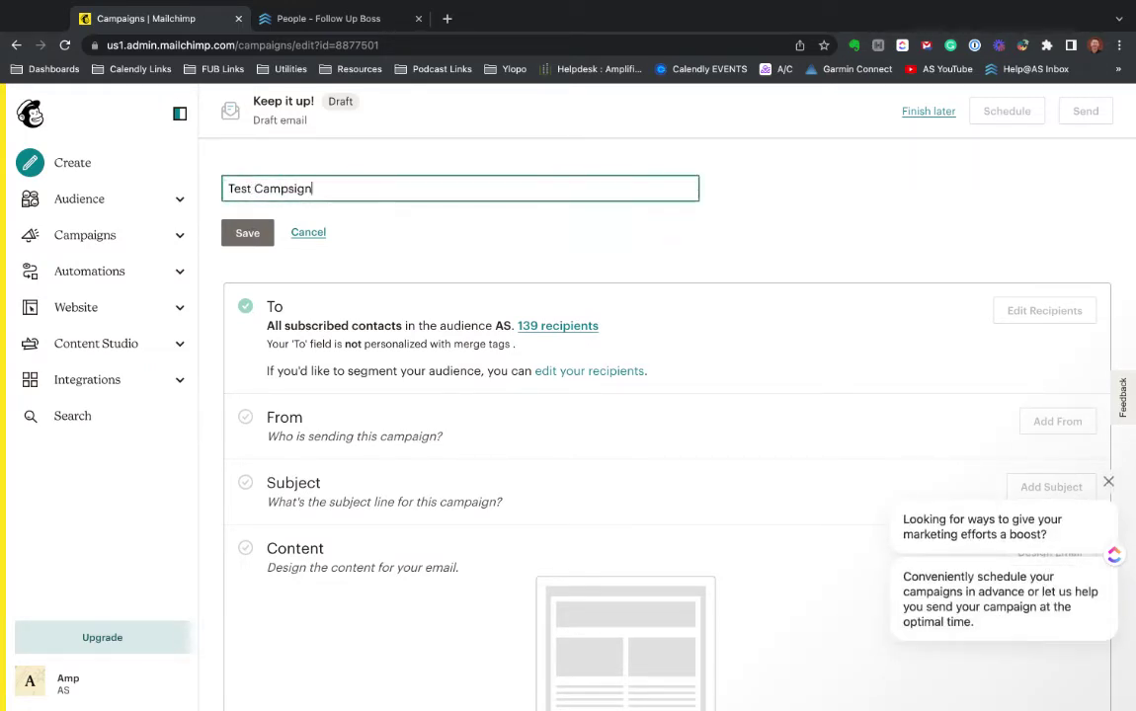
key("BackSpace")
key("BackSpace")
key("BackSpace")
key("BackSpace")
type("s")
key("BackSpace")
type("aign")
left_click(238, 232)
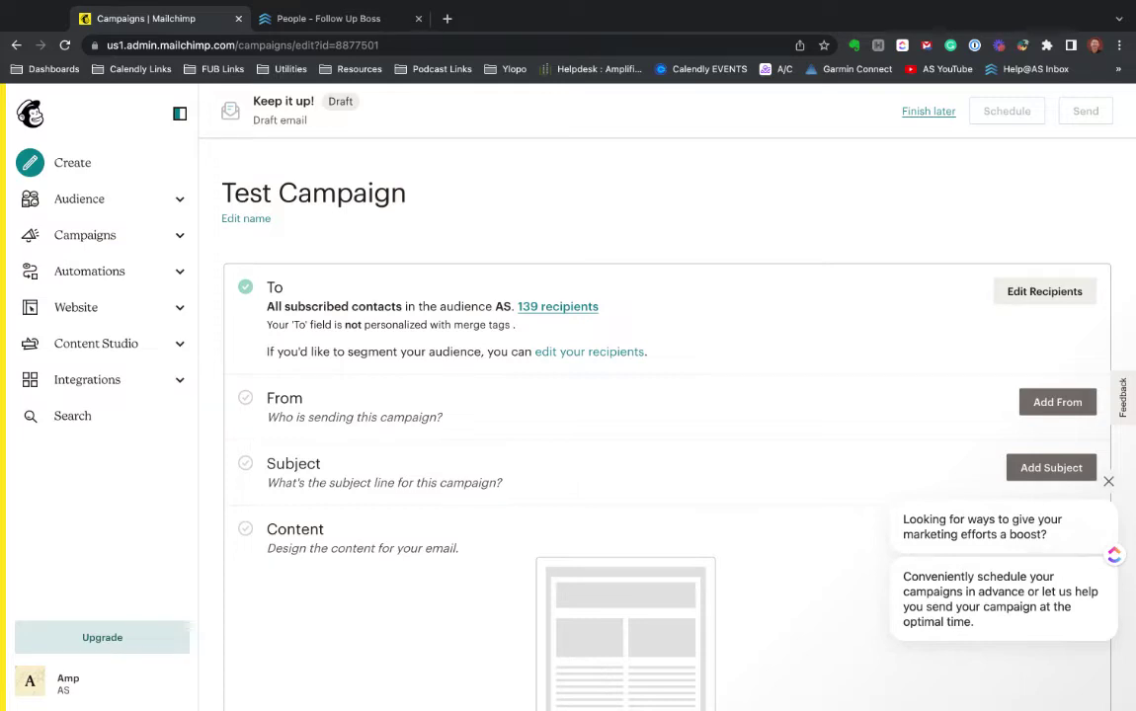
- Set Test Campaign's recipients to Test Segment in the AS audience (139 recipients)
left_click(1044, 292)
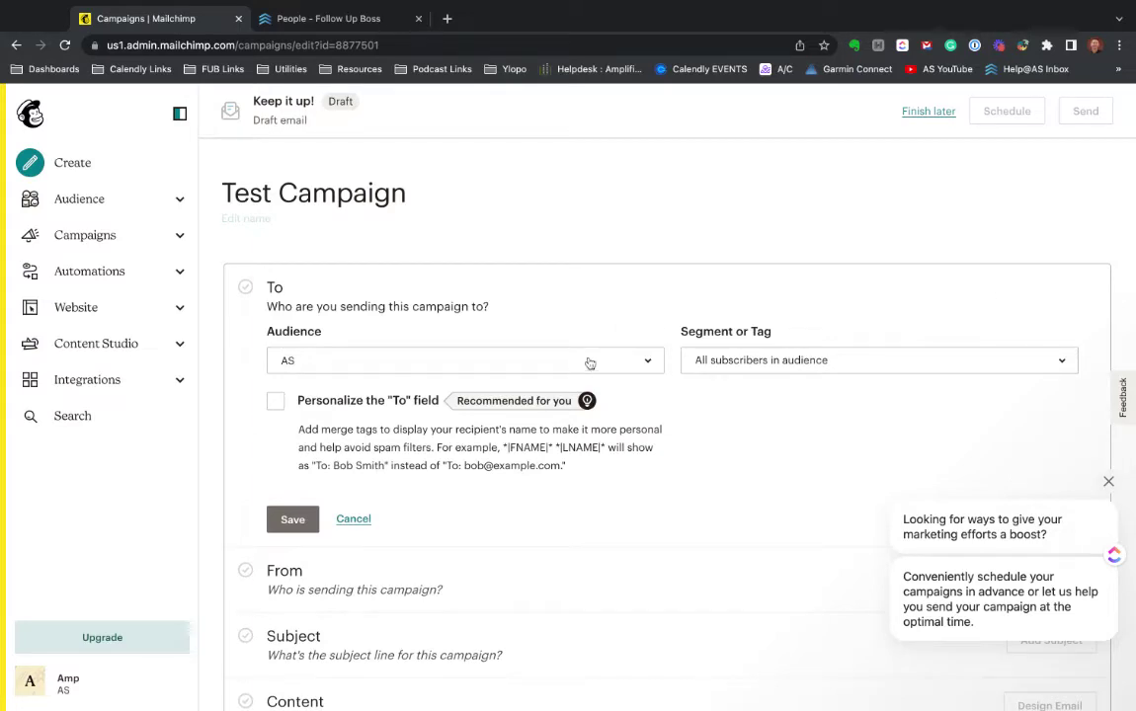
left_click(862, 360)
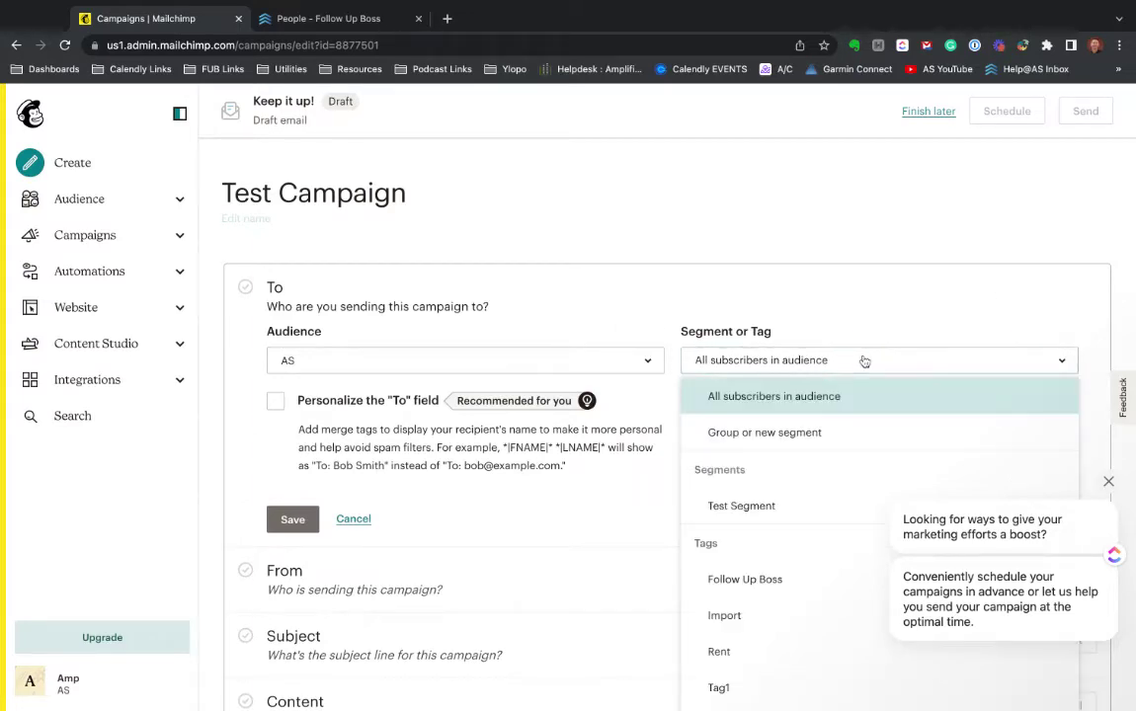
left_click(770, 508)
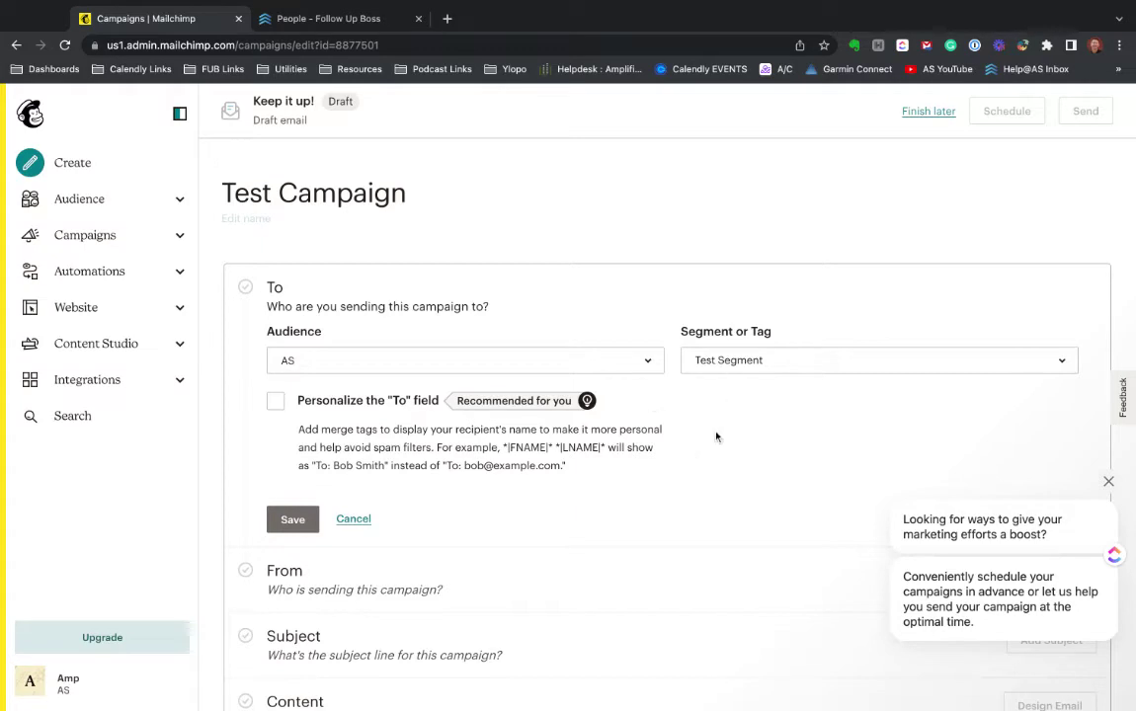
left_click(292, 519)
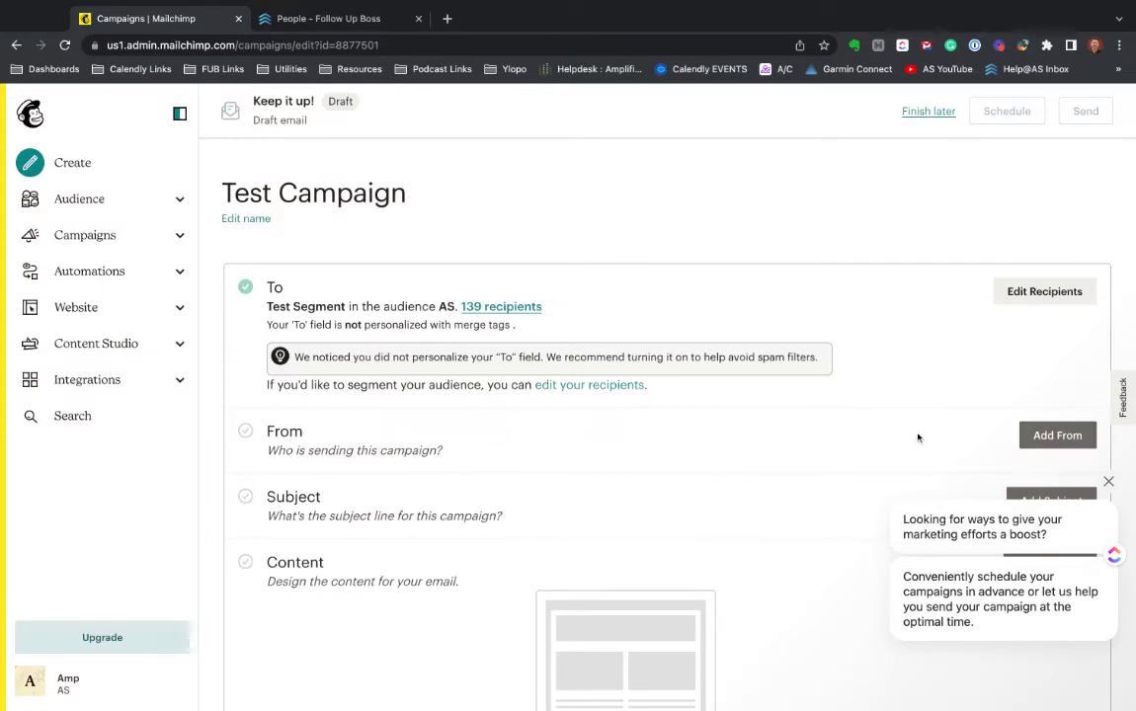
scroll(872, 385, "down", 2)
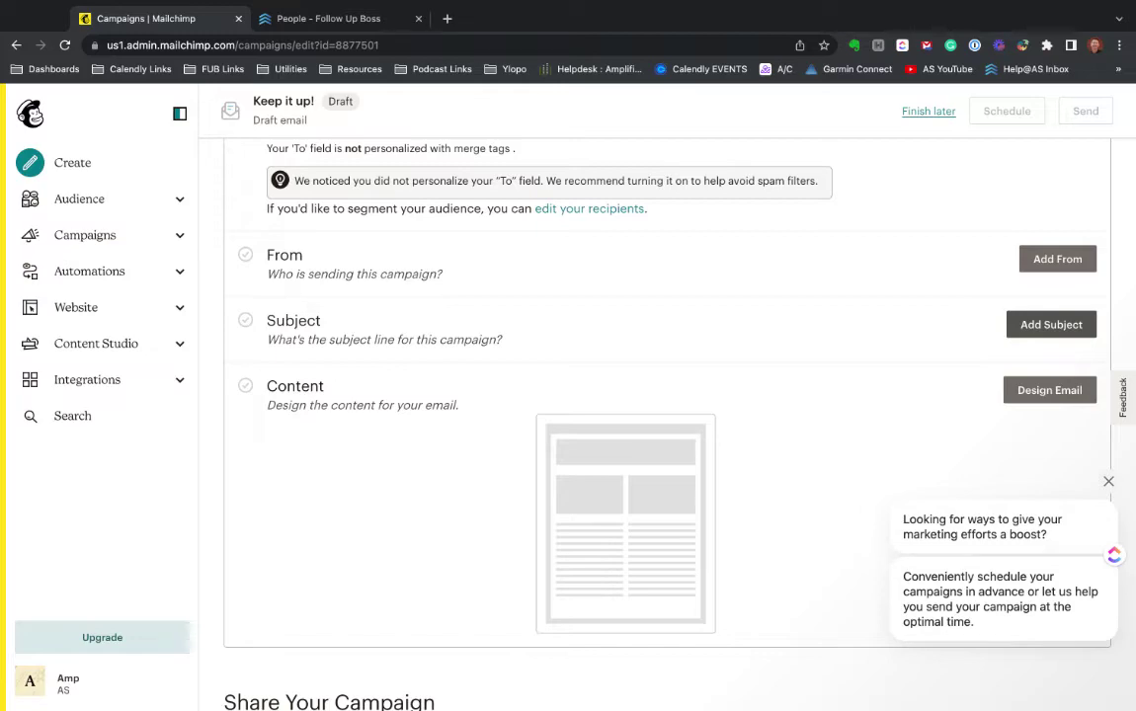
- Design the email in the Classic Builder using the Featured Sell Products template
left_click(1045, 399)
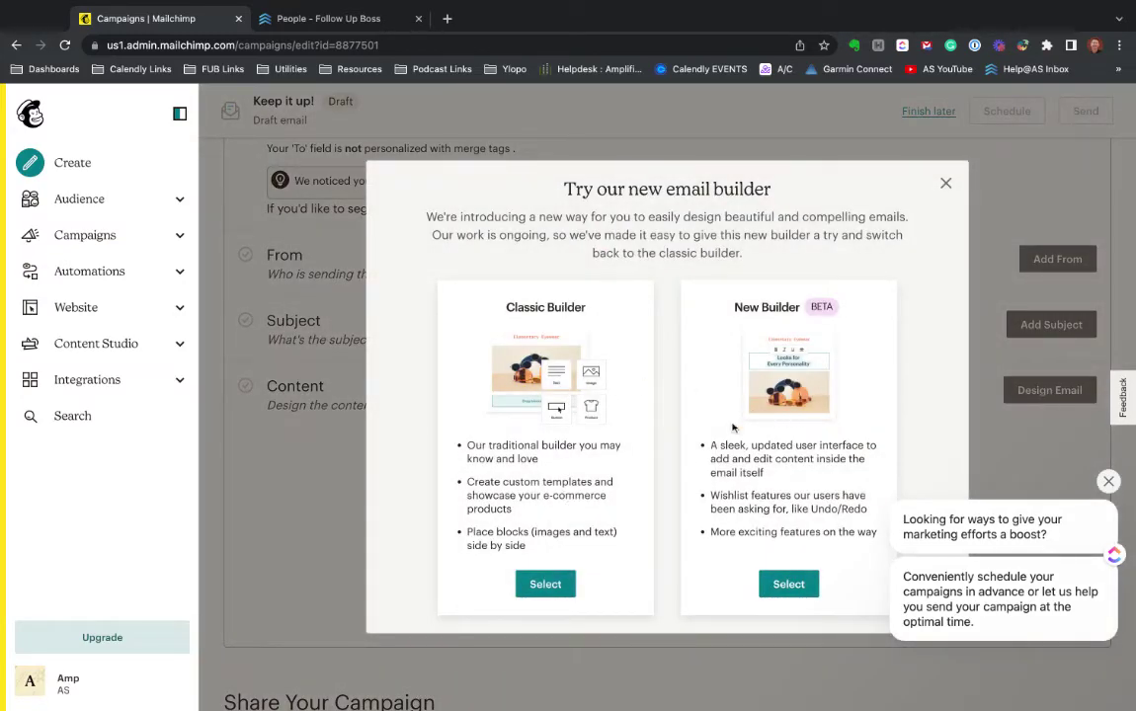
left_click(548, 584)
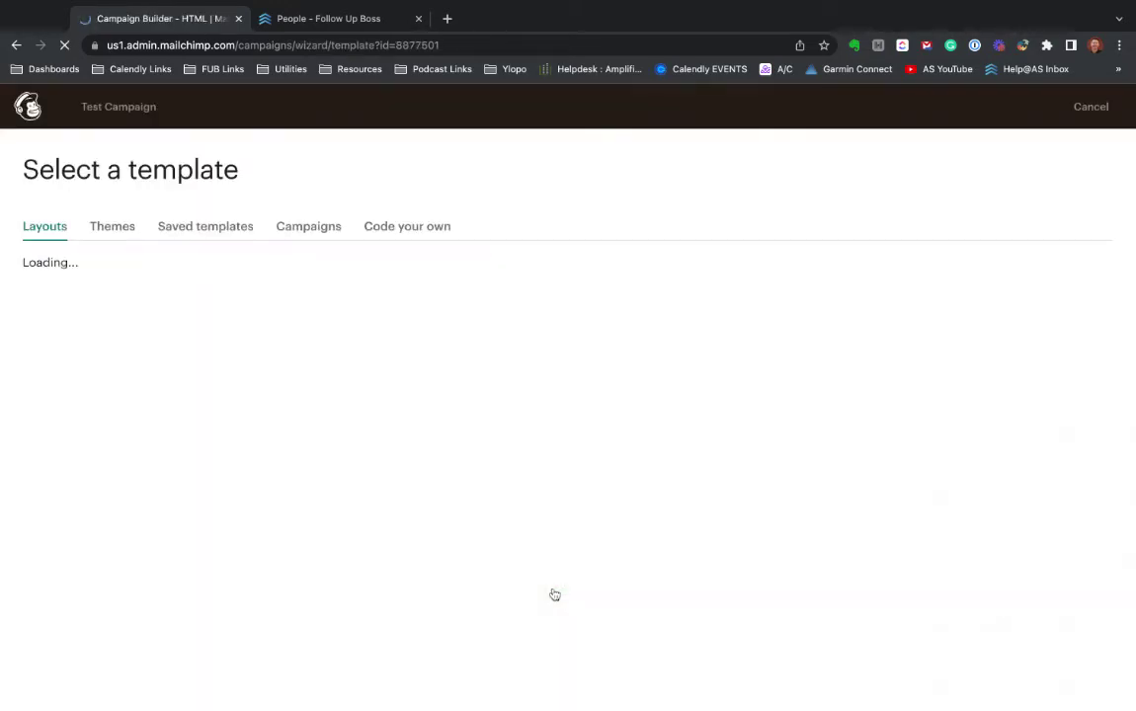
scroll(592, 316, "down", 2)
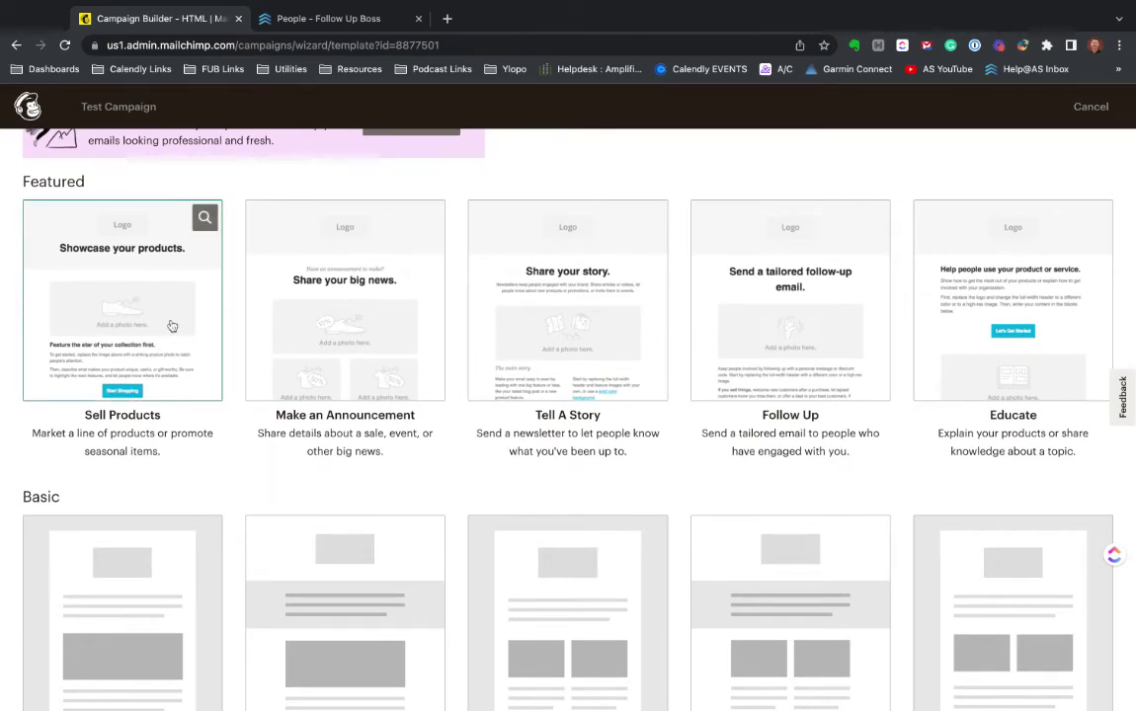
left_click(122, 296)
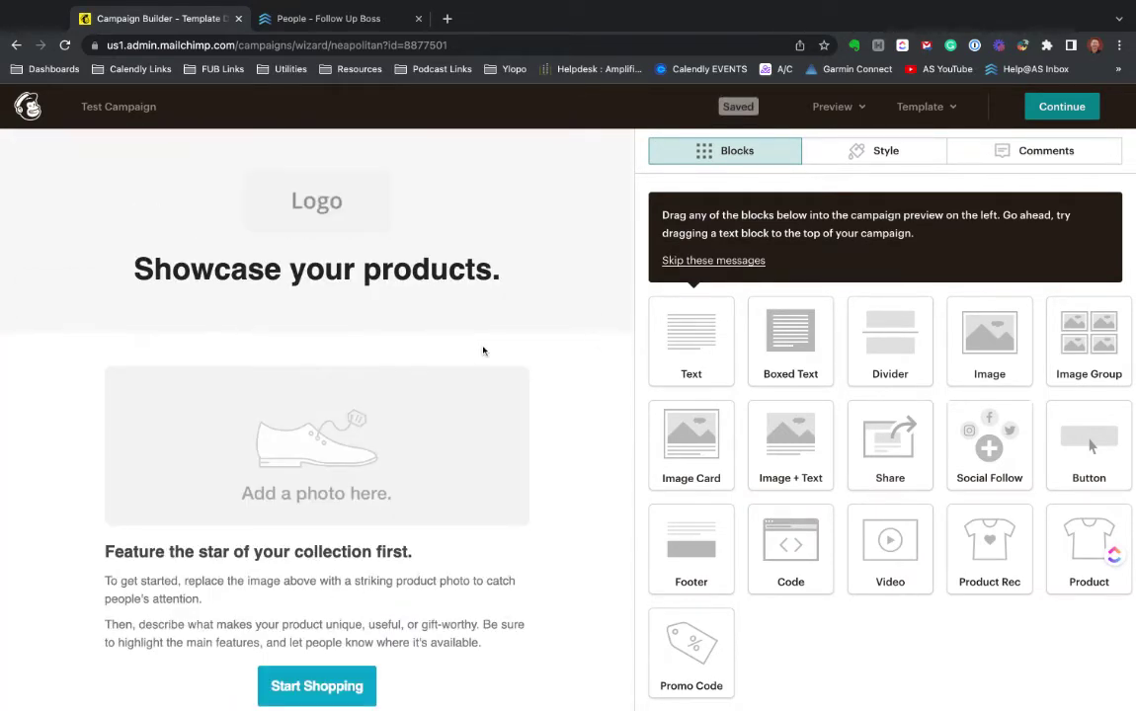
- Dismiss the tips, place a Button block below the photo, and label it 'Search All Listings!'
left_click(713, 260)
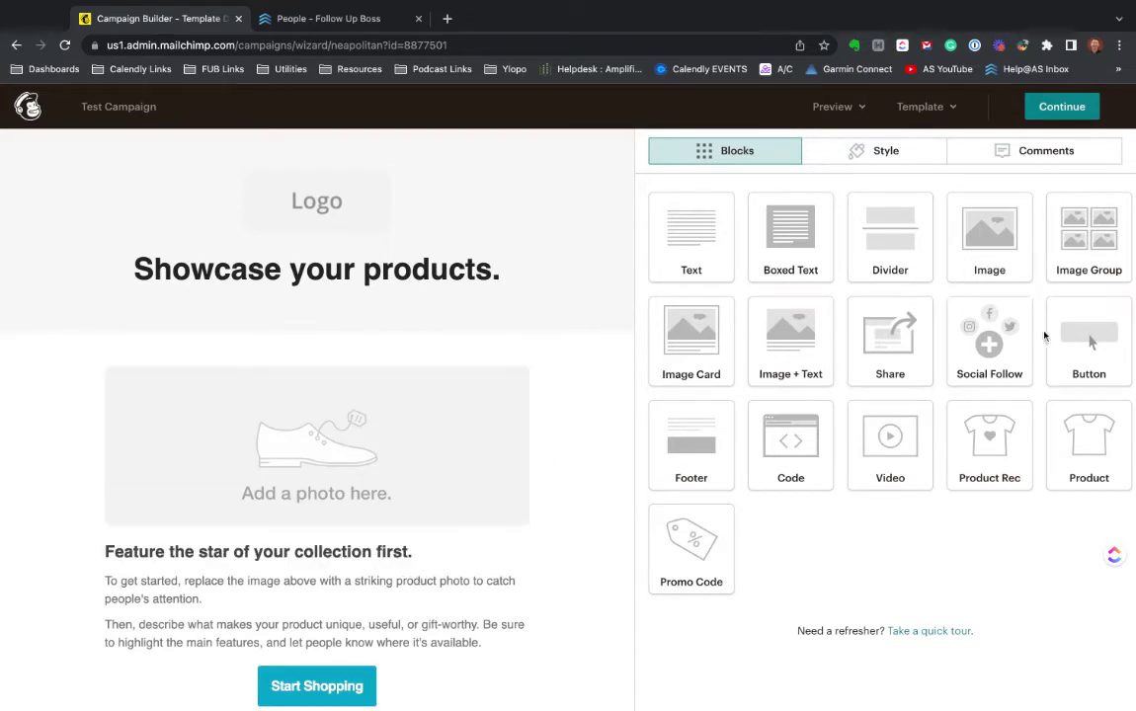
left_click_drag(1089, 339, 482, 597)
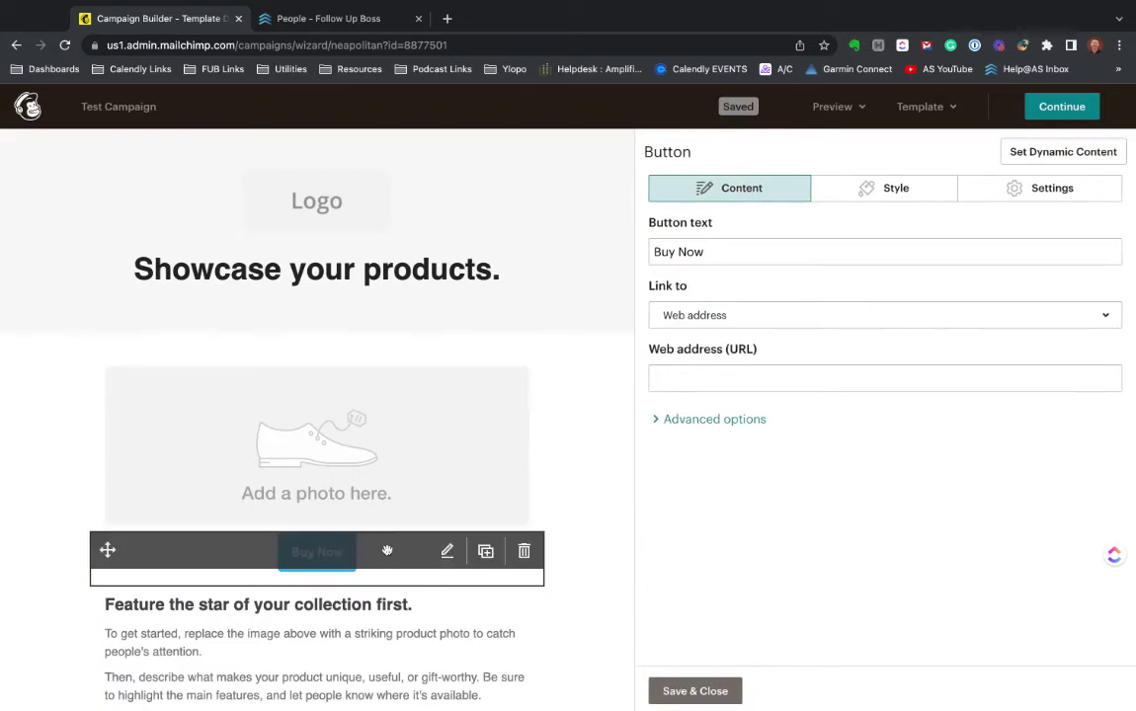
triple_click(722, 250)
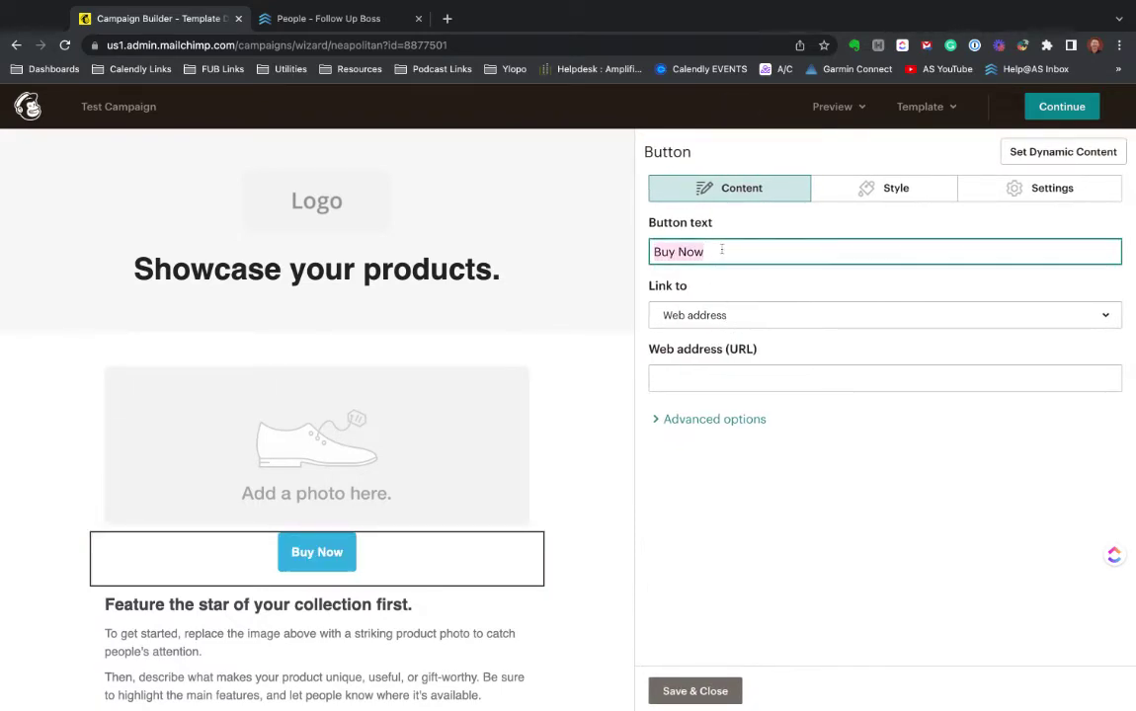
type("Search All listi")
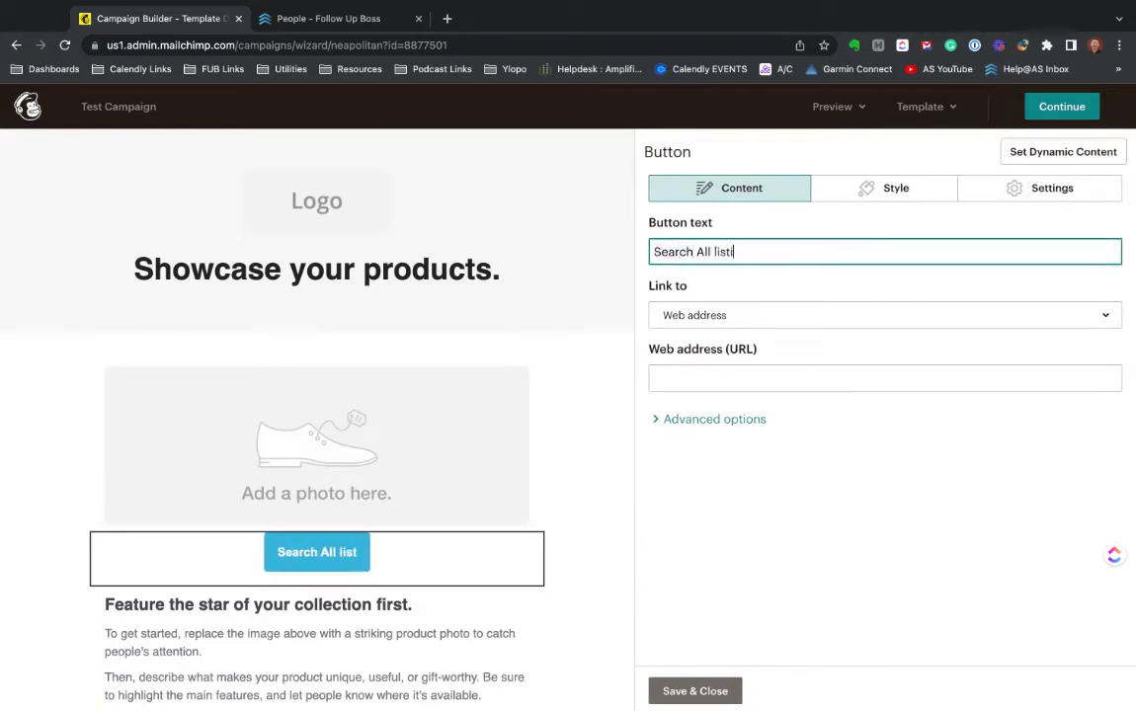
type("ngs!")
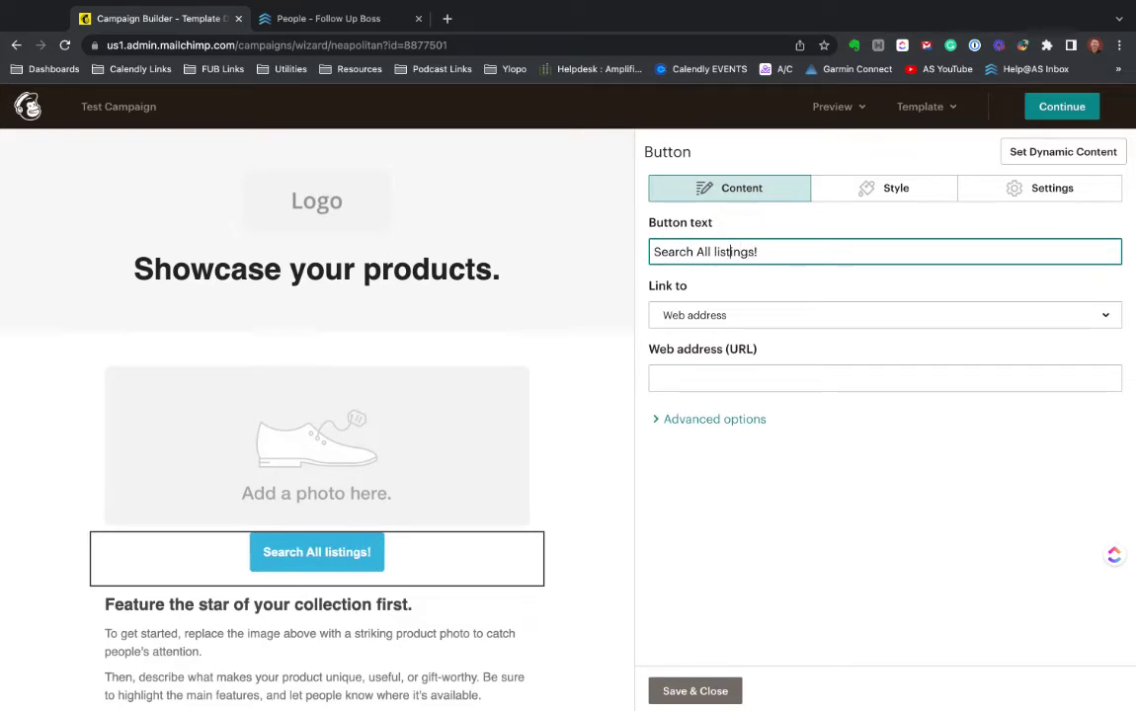
key("BackSpace")
type("L")
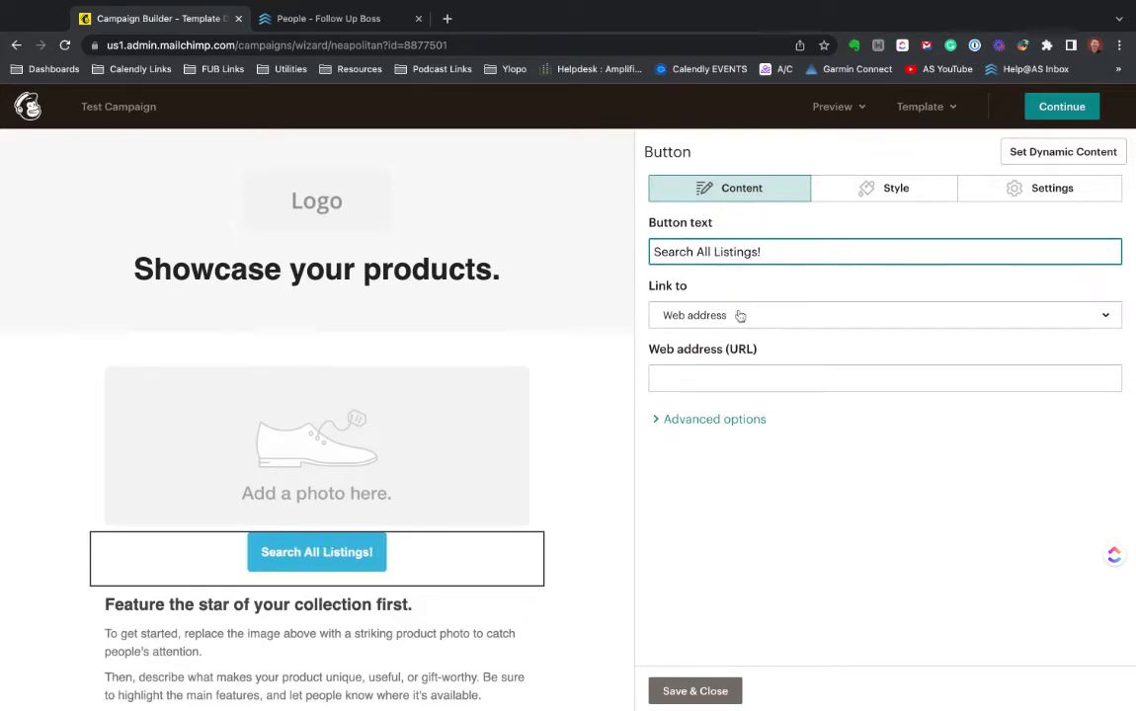
left_click(705, 375)
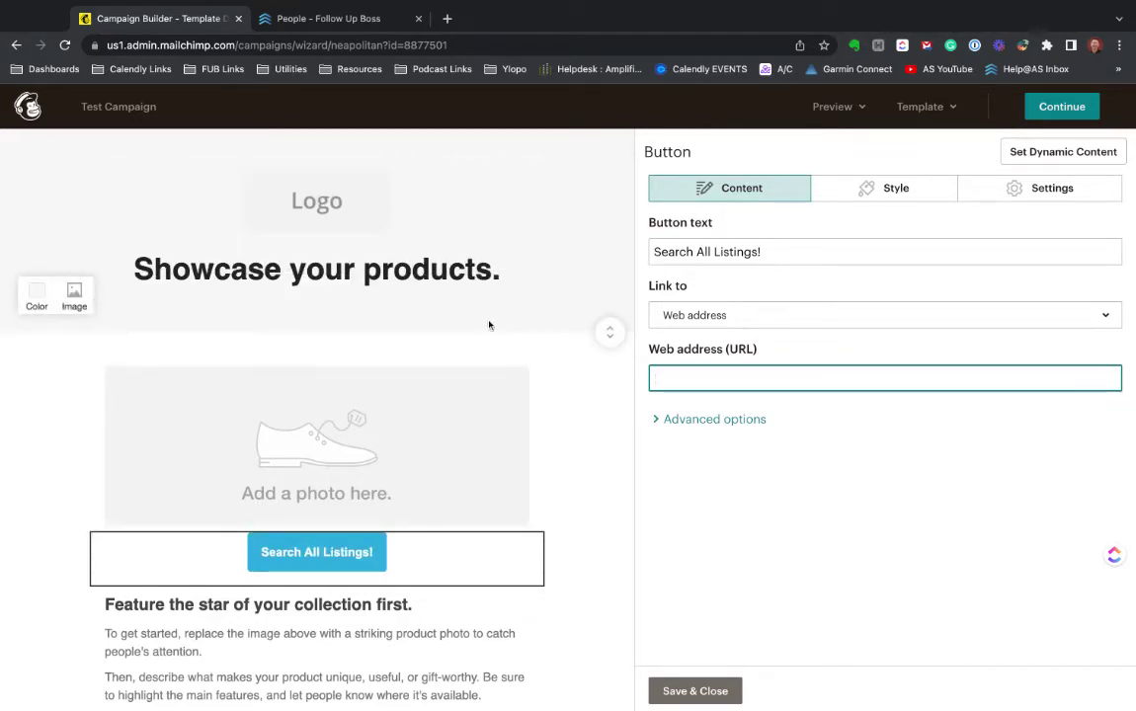
scroll(593, 399, "down", 5)
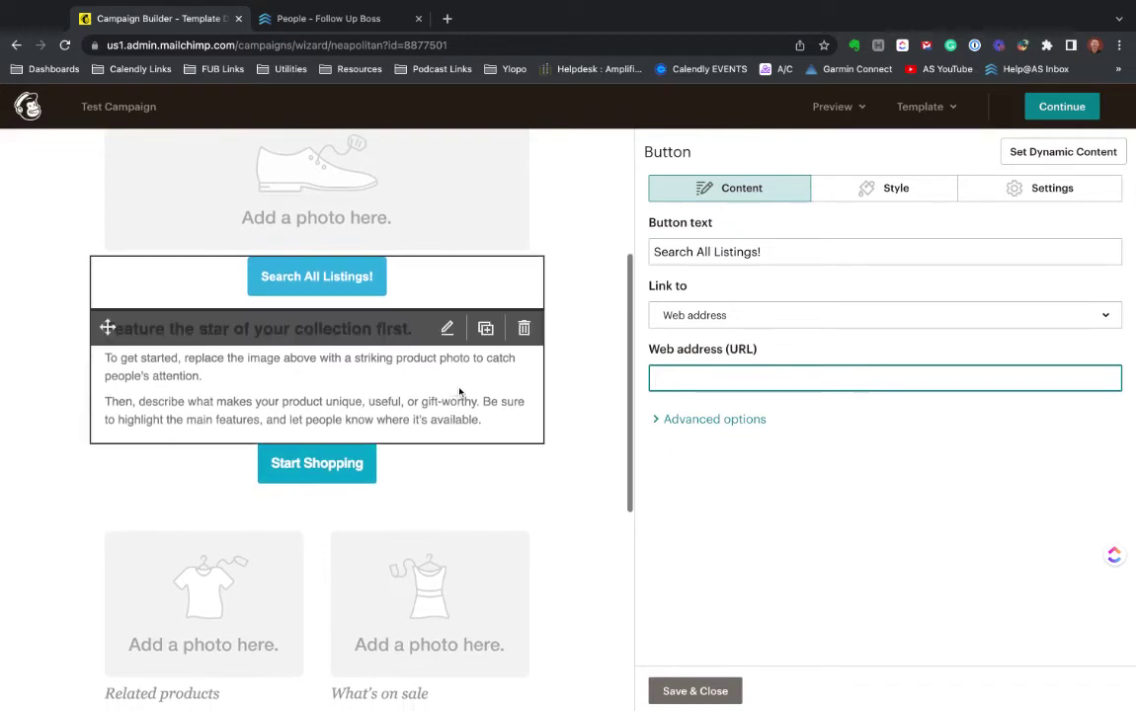
scroll(552, 368, "down", 6)
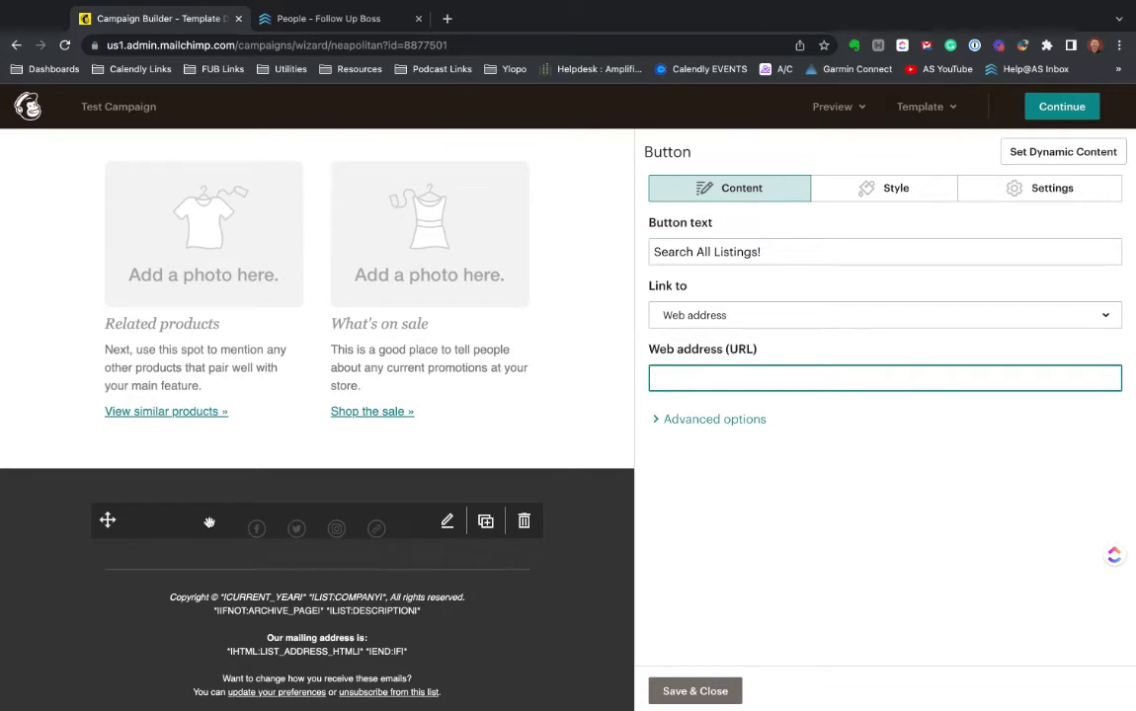
- Edit the Social Follow block, then save the design and return to the campaign checklist
left_click(446, 522)
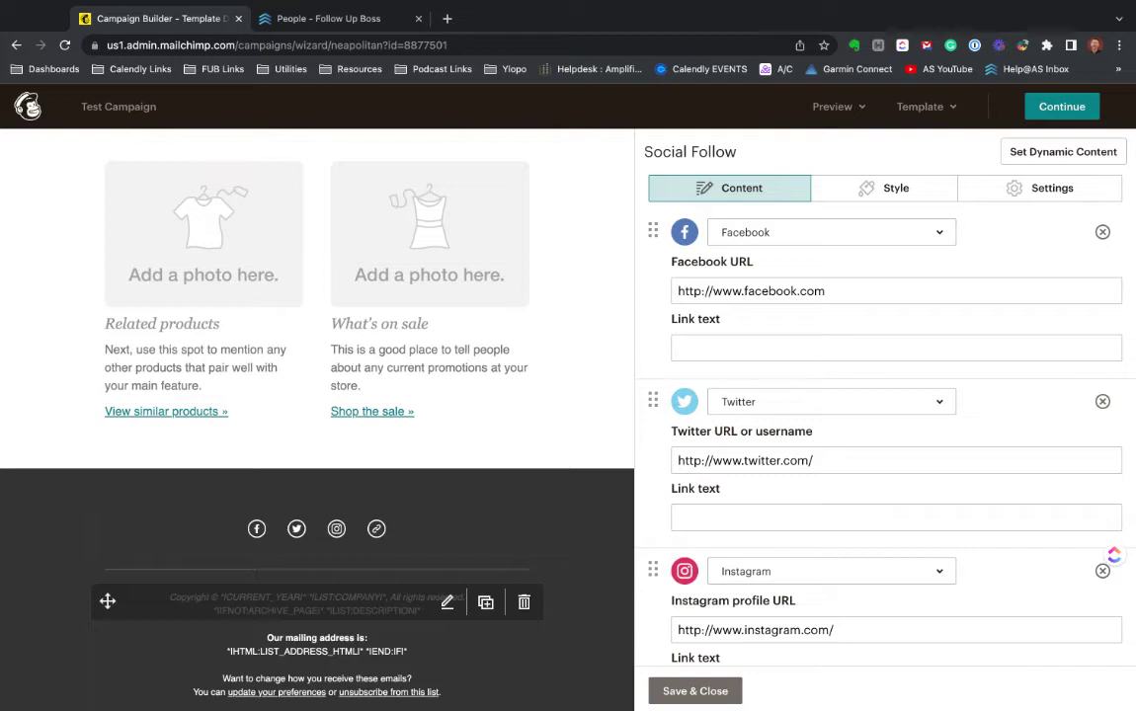
left_click(1072, 106)
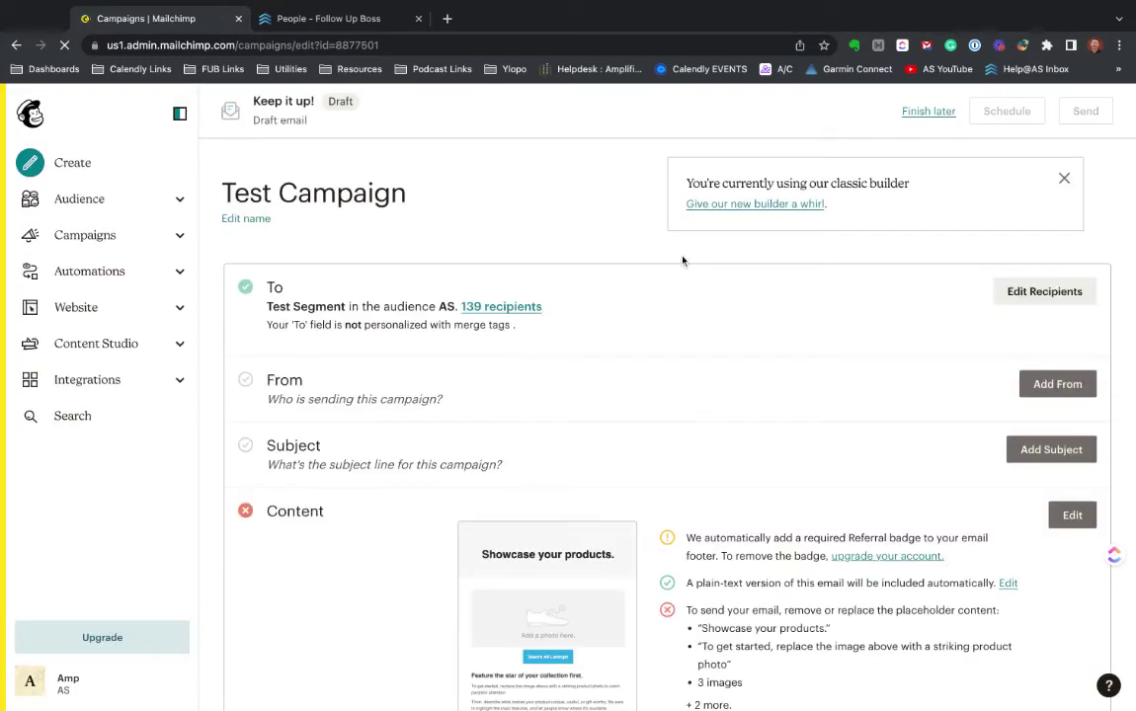
- Review the Test Campaign checklist, then leave it as a draft and go to All campaigns
scroll(613, 352, "down", 2)
scroll(614, 349, "down", 1)
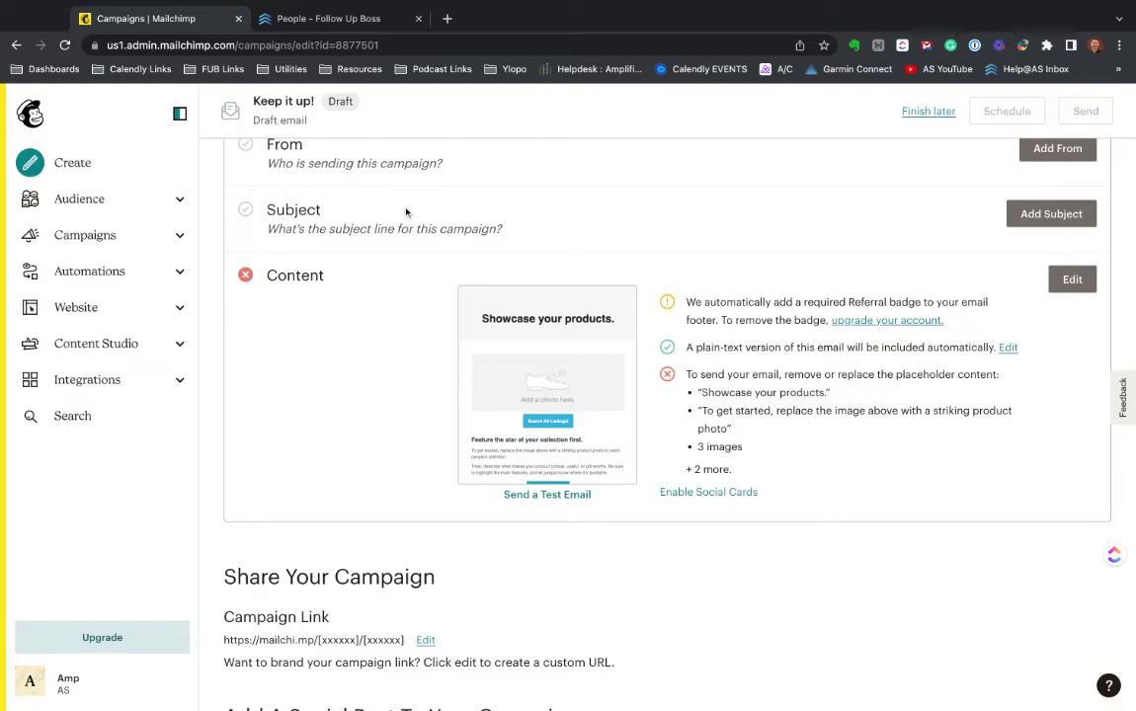
scroll(405, 212, "up", 1)
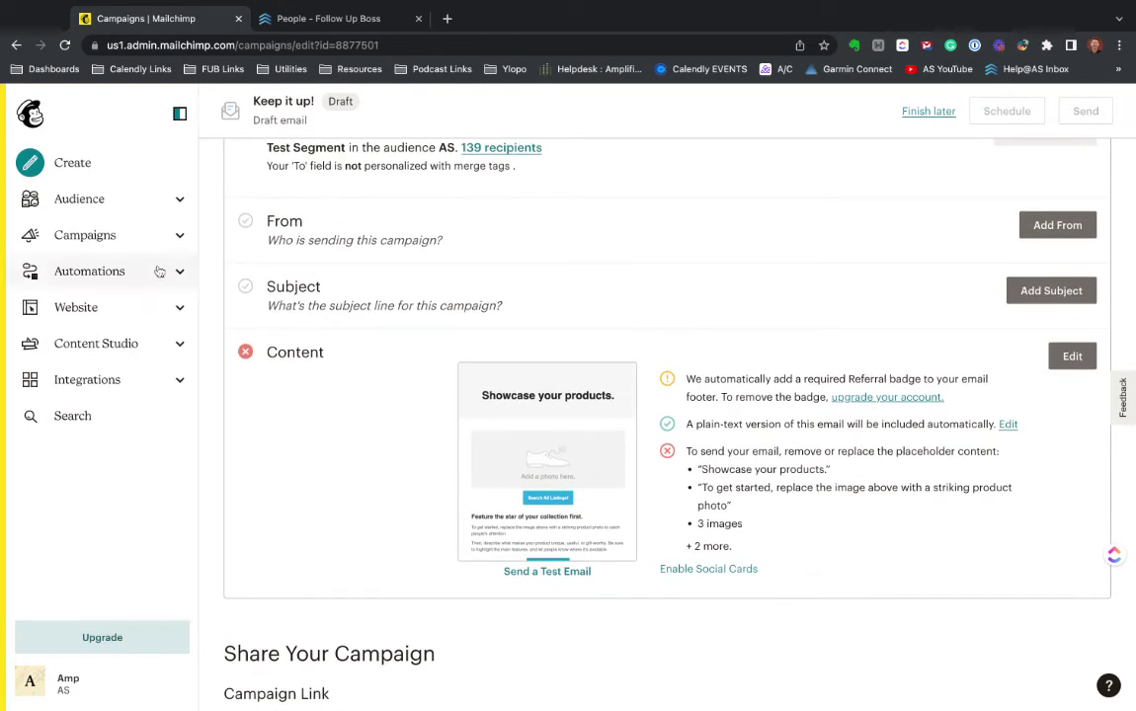
left_click(105, 235)
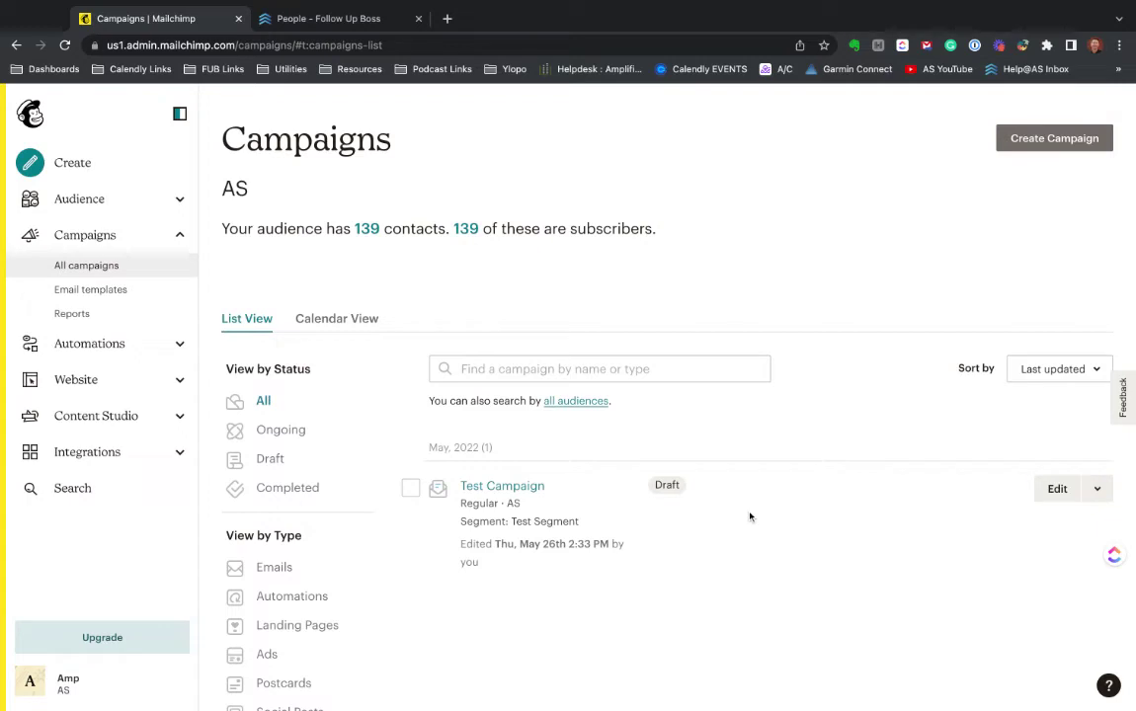
- Check the extra actions menu beside Edit on Test Campaign, then switch to Follow Up Boss People
left_click(1095, 490)
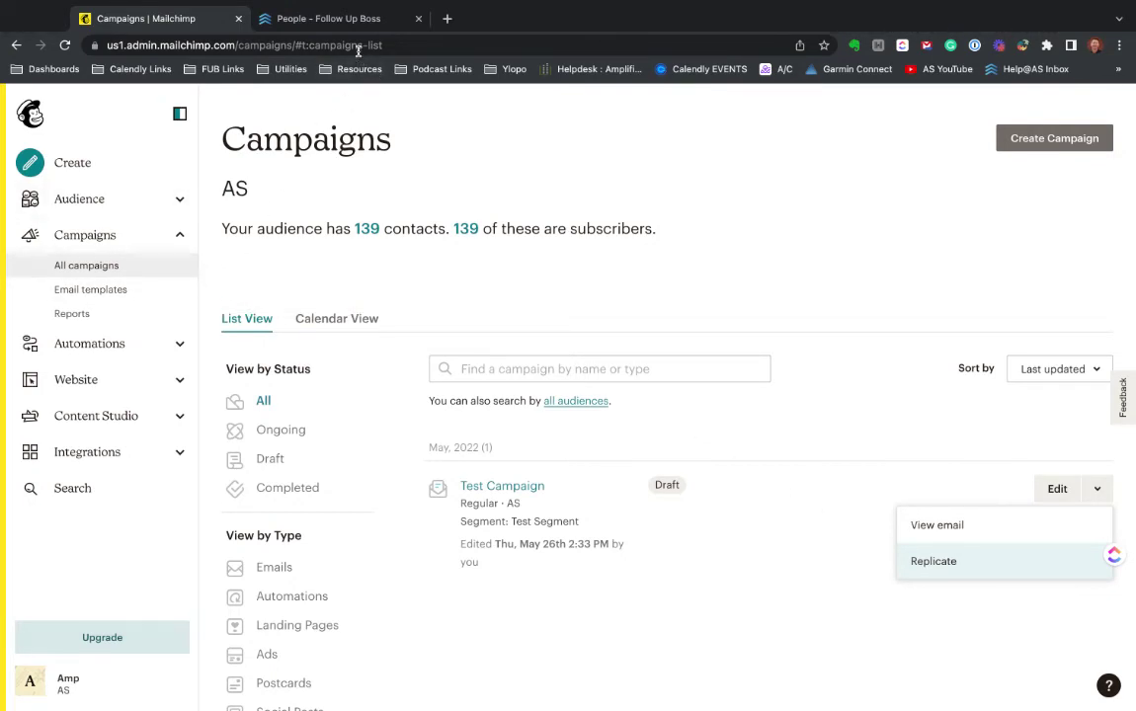
left_click(336, 19)
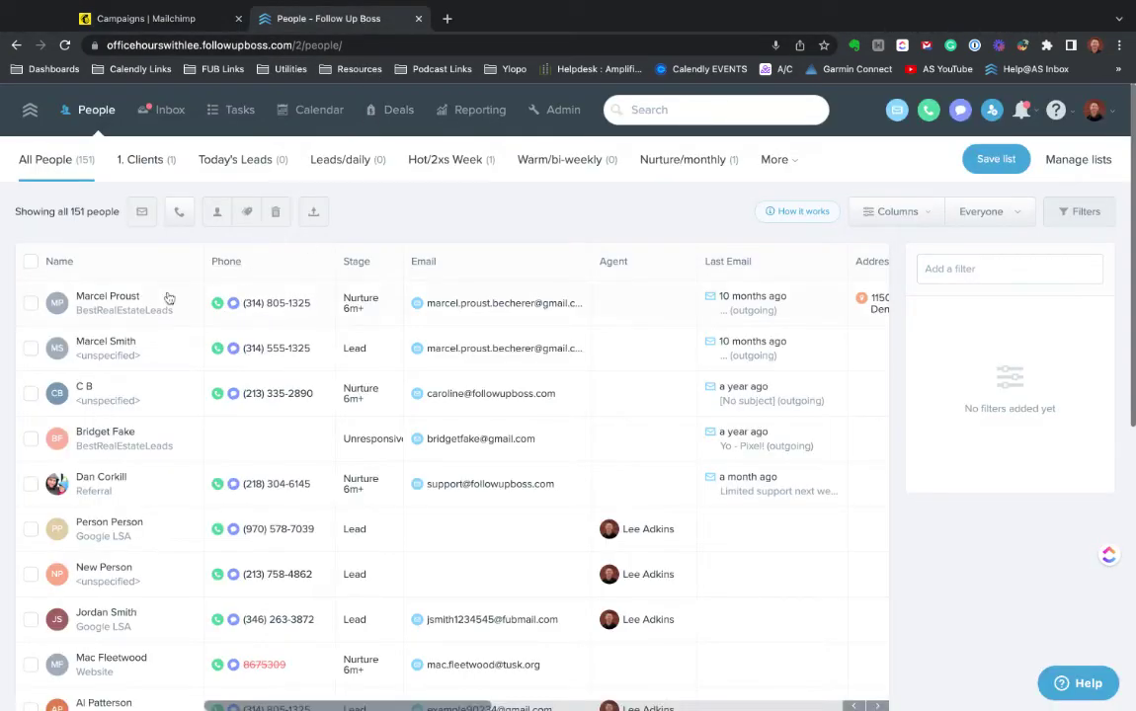
- Open the first person in the All People list, a Nurture 6m+ contact
left_click(109, 297)
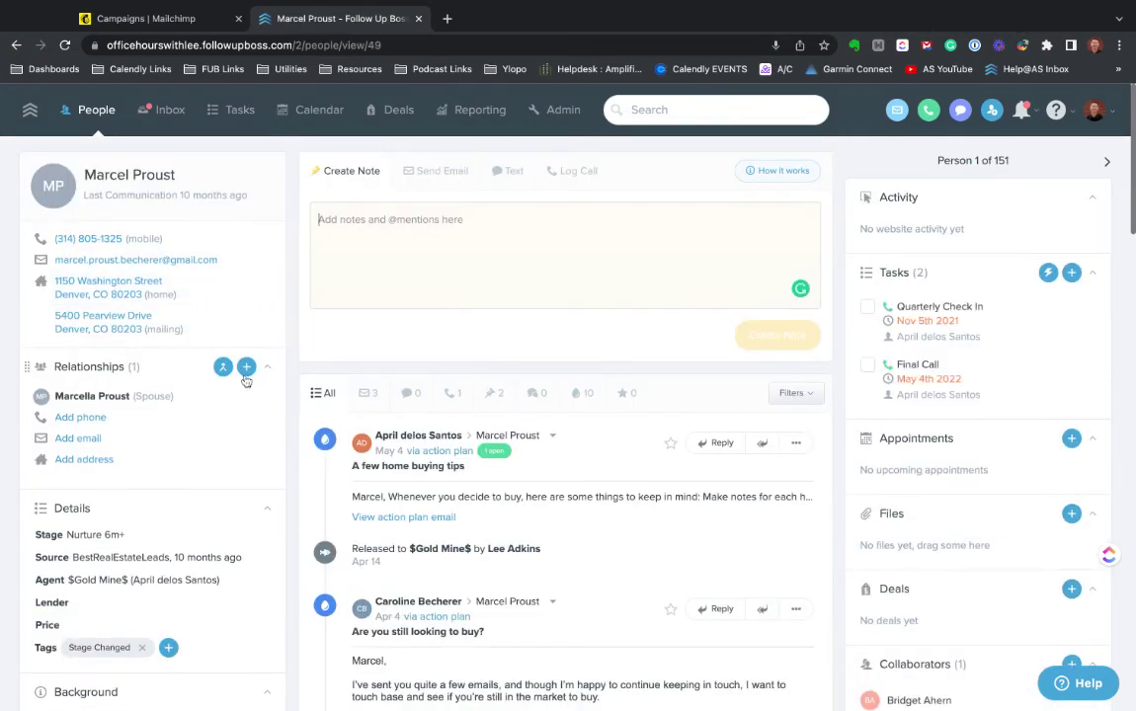
mouse_move(496, 451)
- Switch back to the Mailchimp Campaigns list showing the Test Campaign draft
left_click(202, 24)
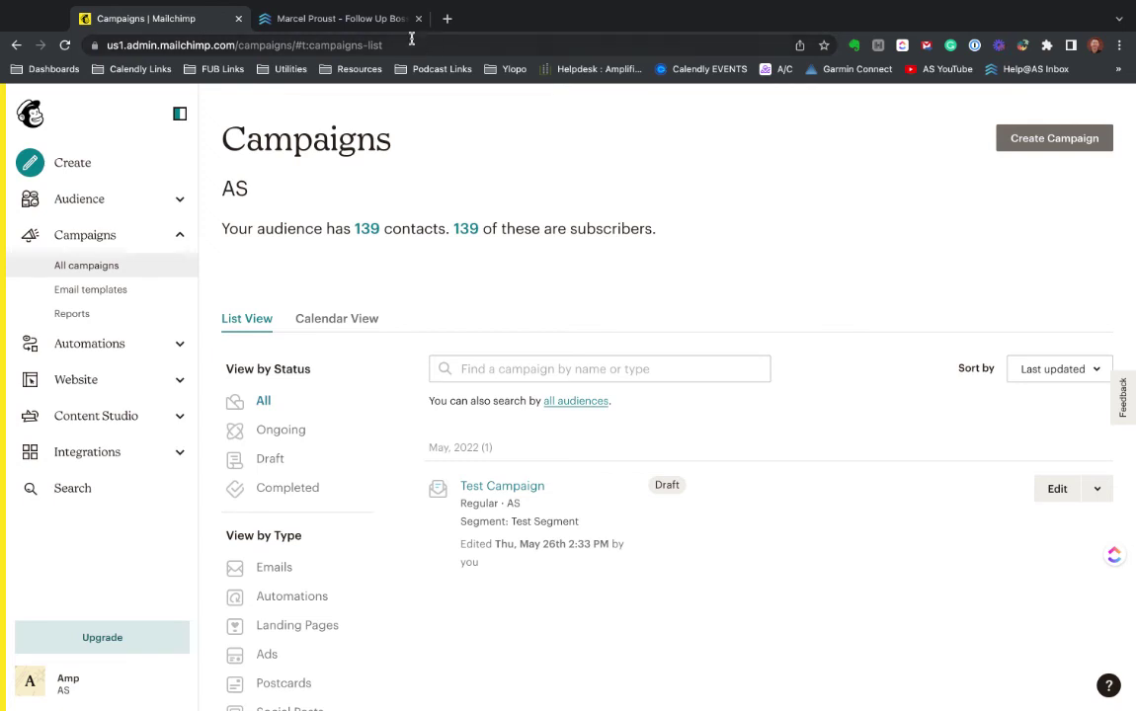
left_click(341, 18)
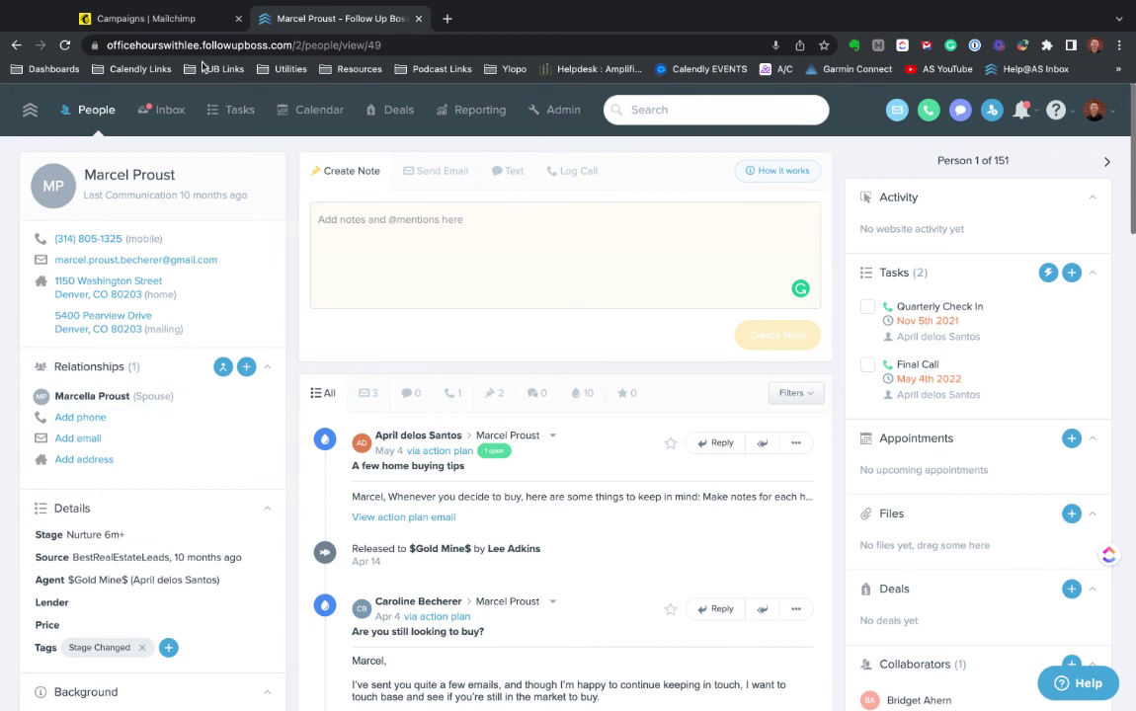
left_click(170, 21)
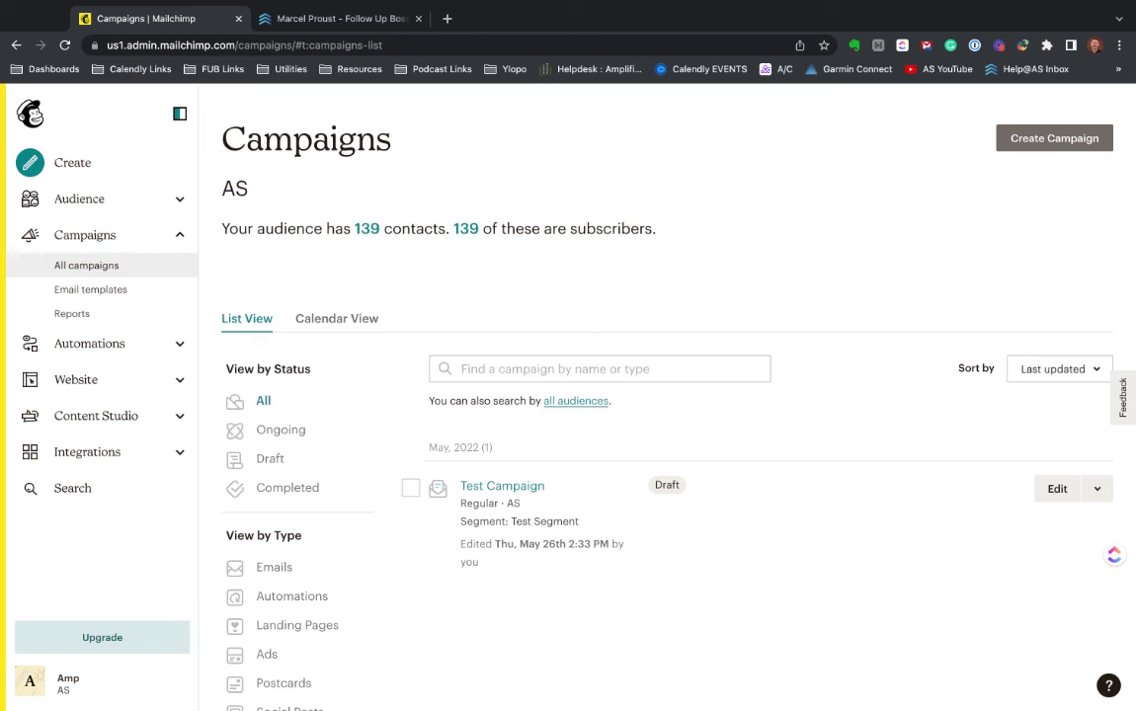
- Return to the Follow Up Boss profile of person 1 of 151
left_click(326, 18)
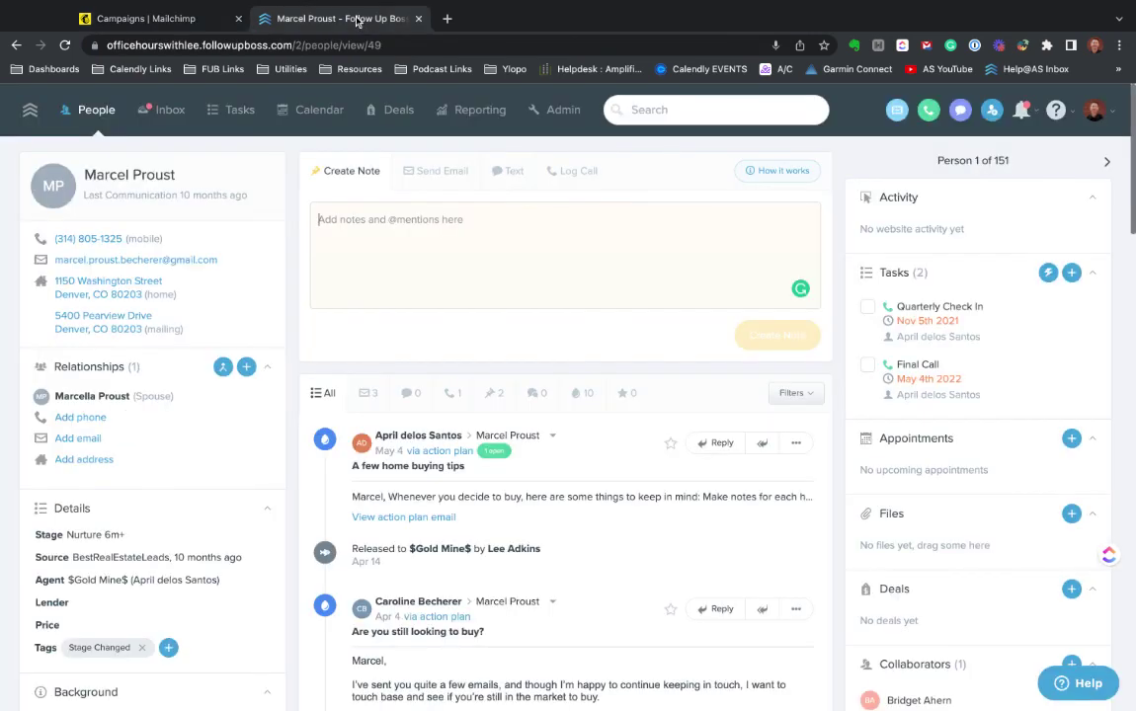